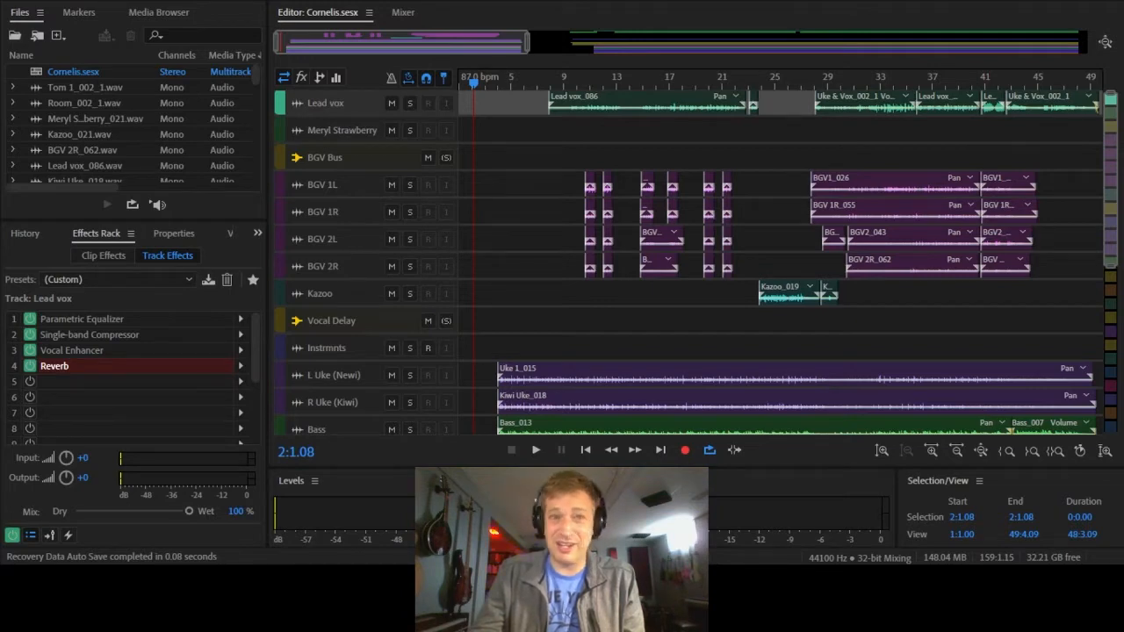
Look over the session's tracks from Lead vox and Kazoo down to the drum tracks and Master
{"action": "left_click", "coordinate": [230, 2]}
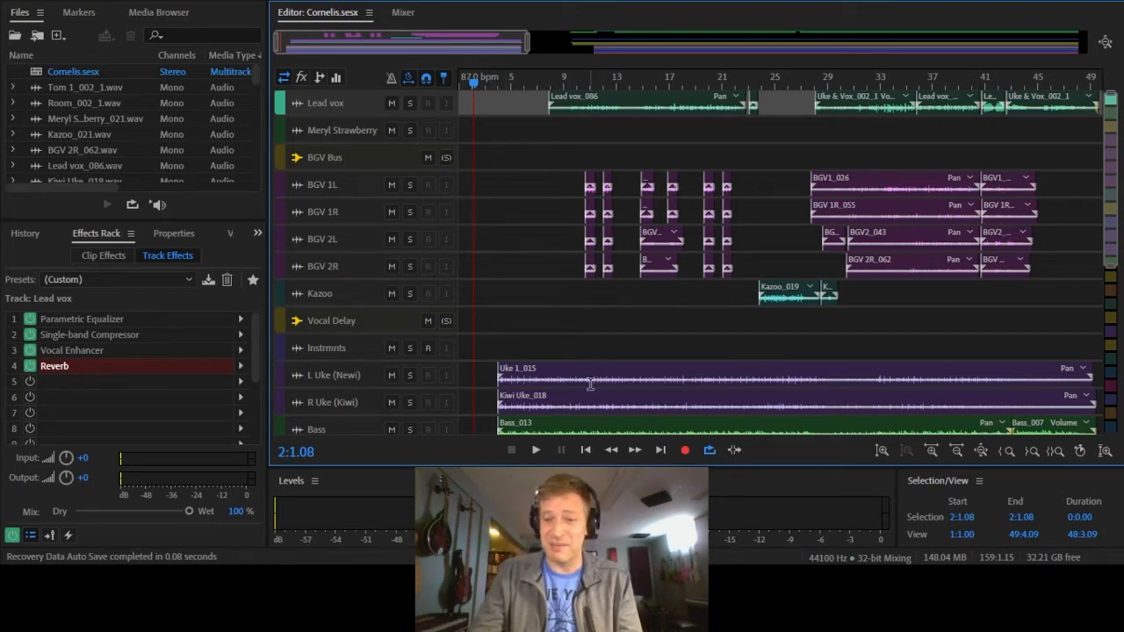
{"action": "left_click", "coordinate": [475, 288]}
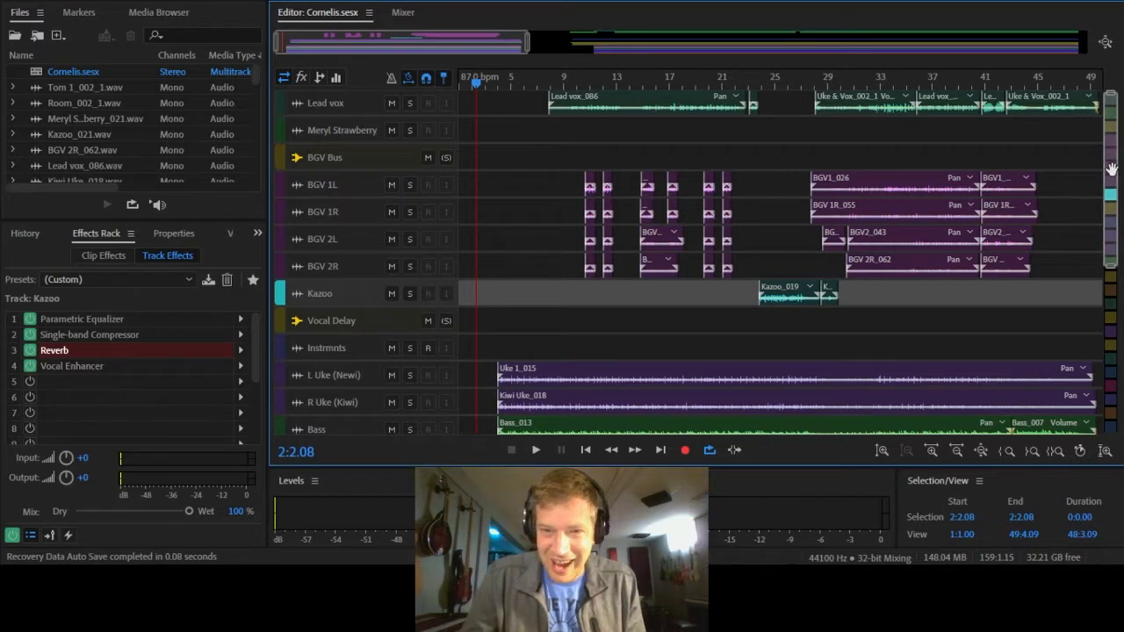
{"action": "left_click_drag", "start_coordinate": [1112, 171], "coordinate": [1121, 398]}
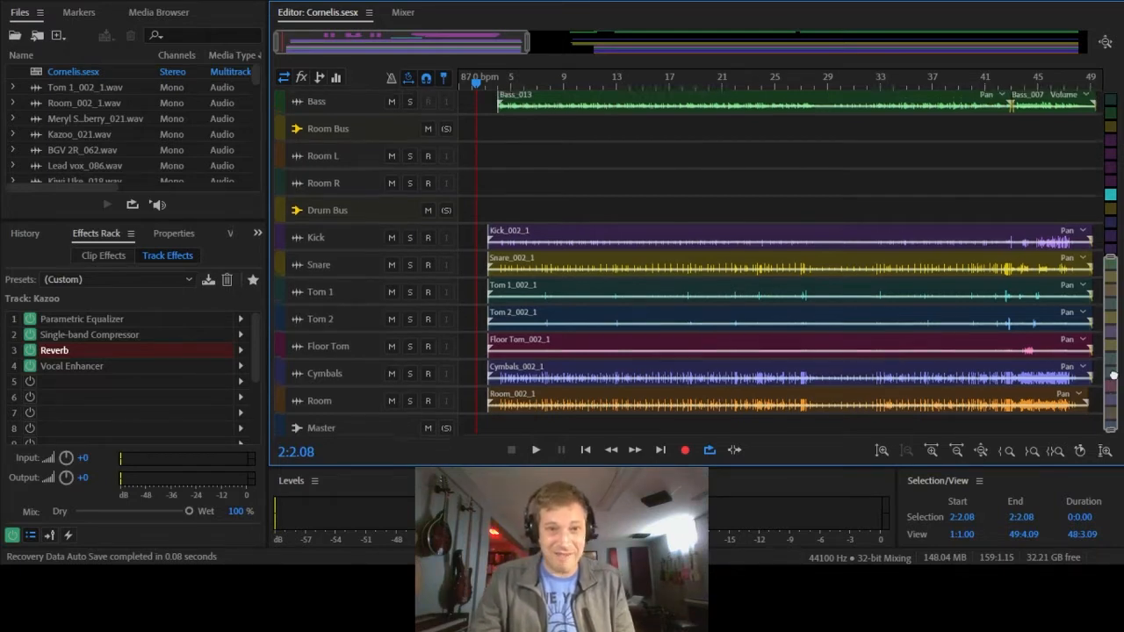
{"action": "left_click_drag", "start_coordinate": [1116, 377], "coordinate": [1114, 429]}
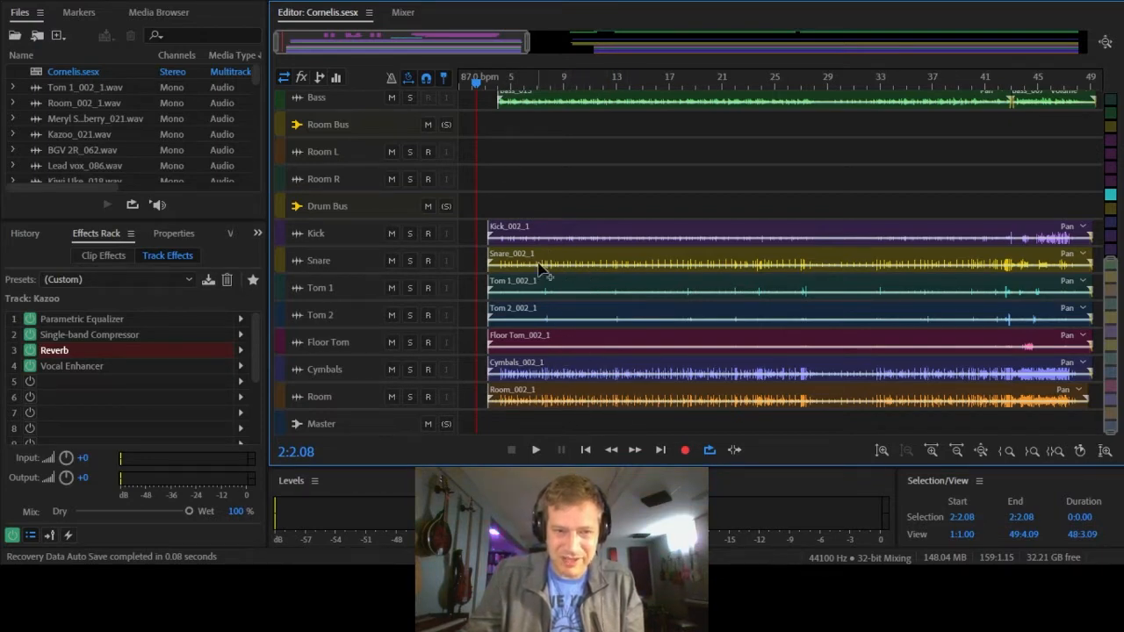
Play the session from about bar 6 with the Drum Bus selected, and enlarge that track to show its controls
{"action": "left_click", "coordinate": [528, 207]}
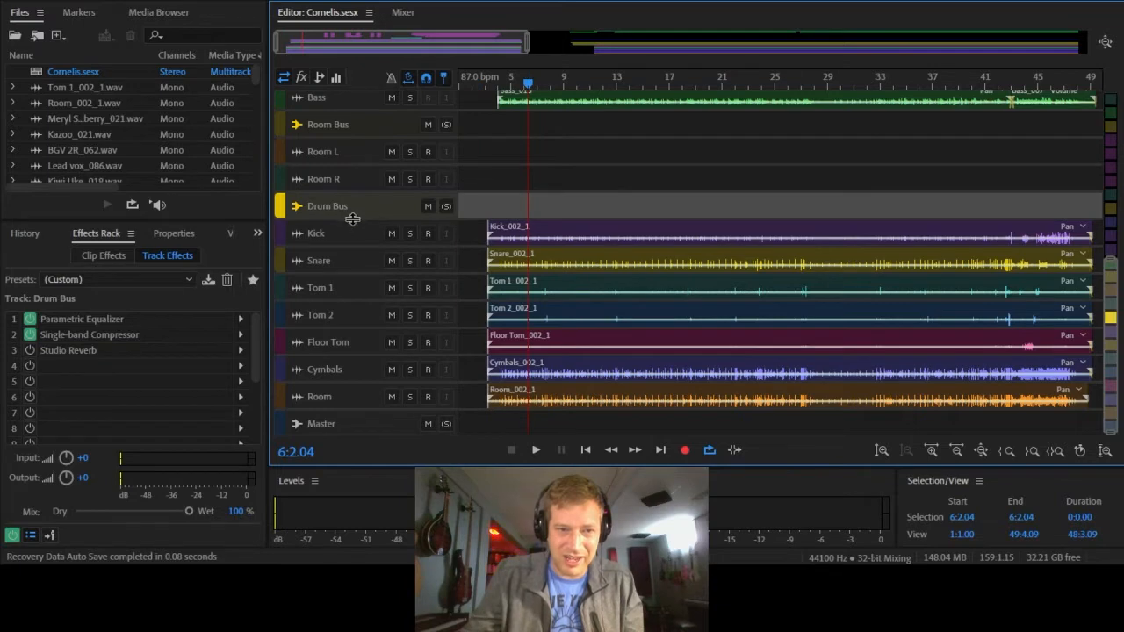
{"action": "left_click", "coordinate": [536, 450]}
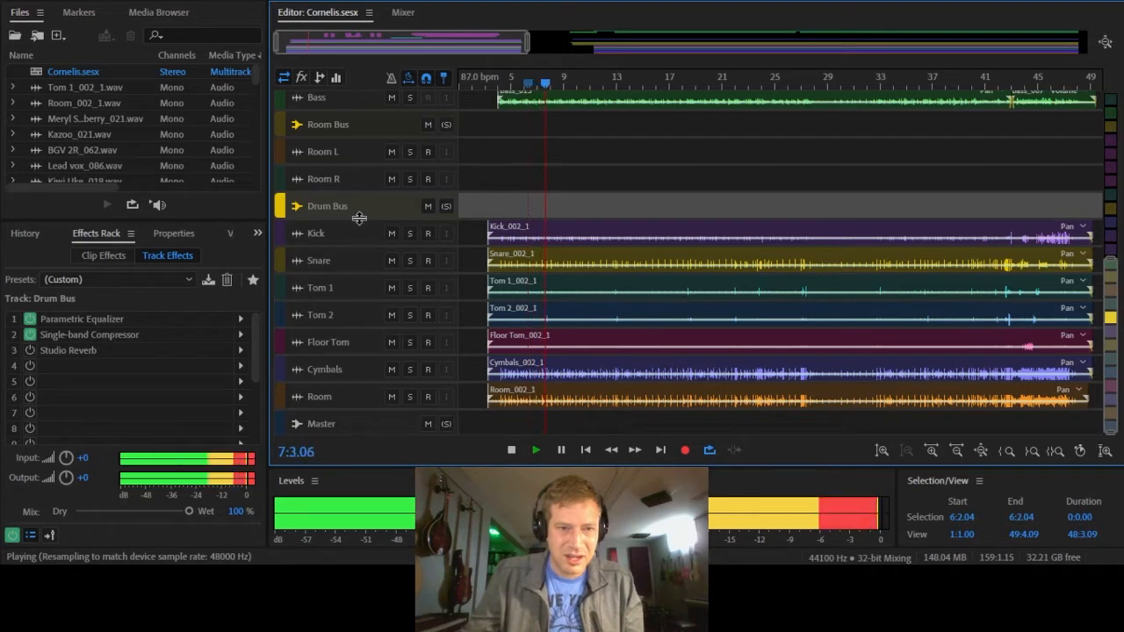
{"action": "left_click_drag", "start_coordinate": [358, 221], "coordinate": [369, 268]}
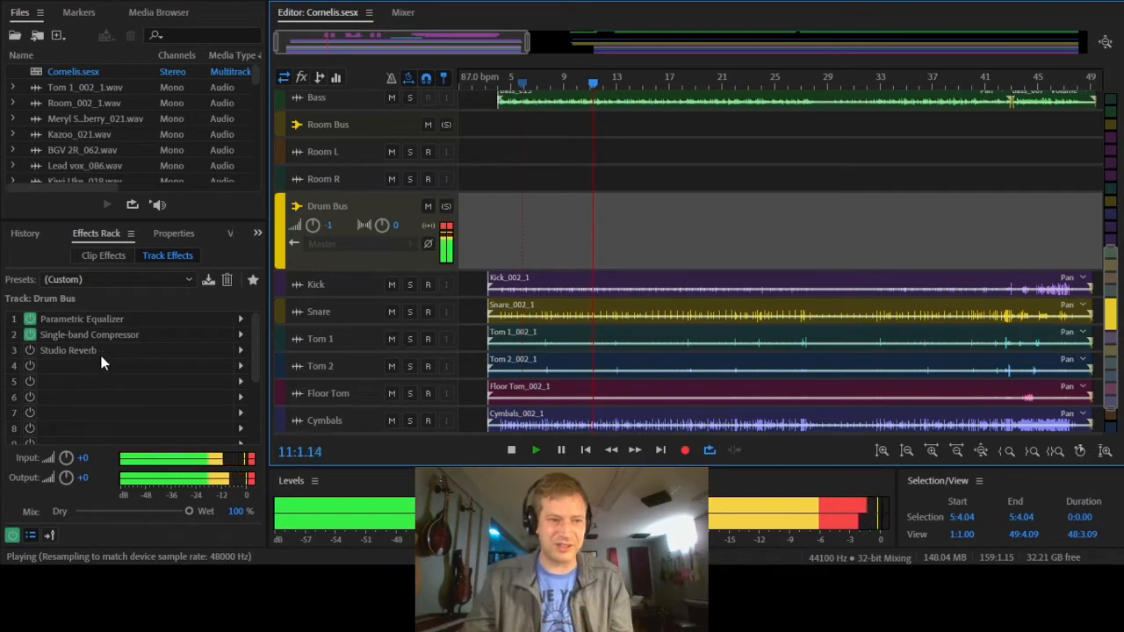
Check the track effects of Kick, Snare, Tom 1, Tom 2, Floor Tom, Cymbals and Room one after another
{"action": "left_click", "coordinate": [471, 285]}
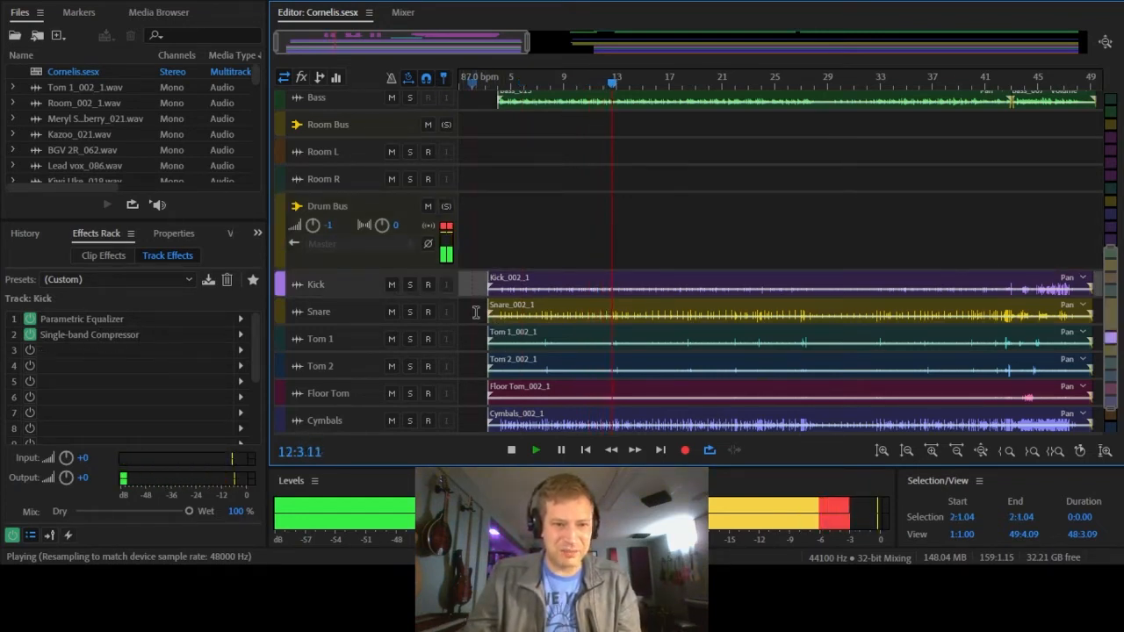
{"action": "left_click", "coordinate": [475, 313]}
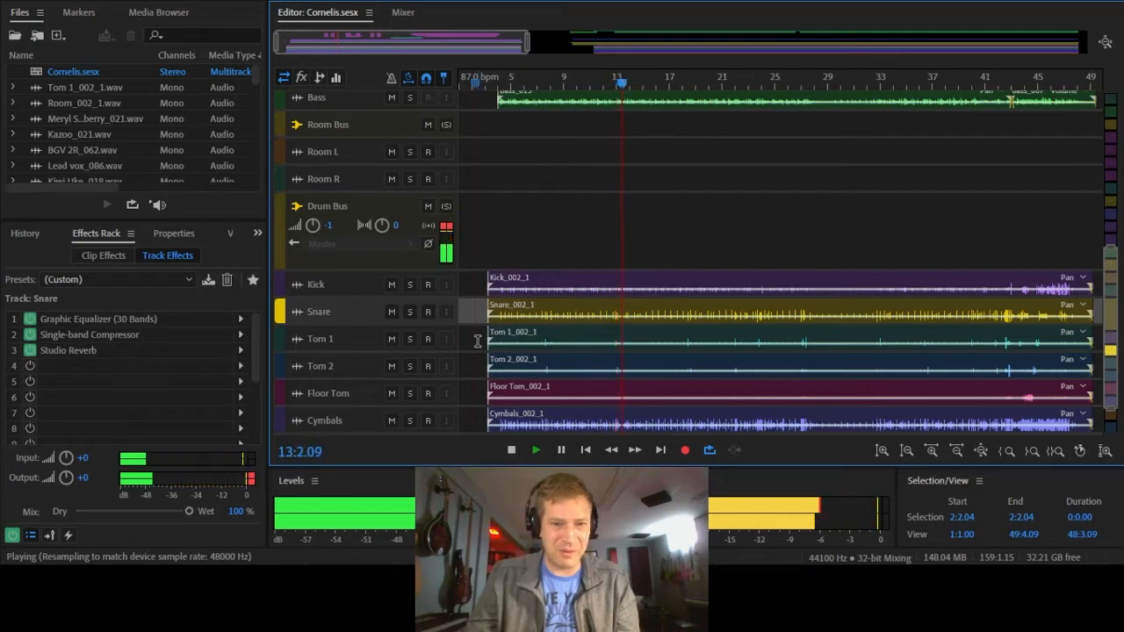
{"action": "left_click", "coordinate": [474, 341]}
{"action": "left_click", "coordinate": [468, 367]}
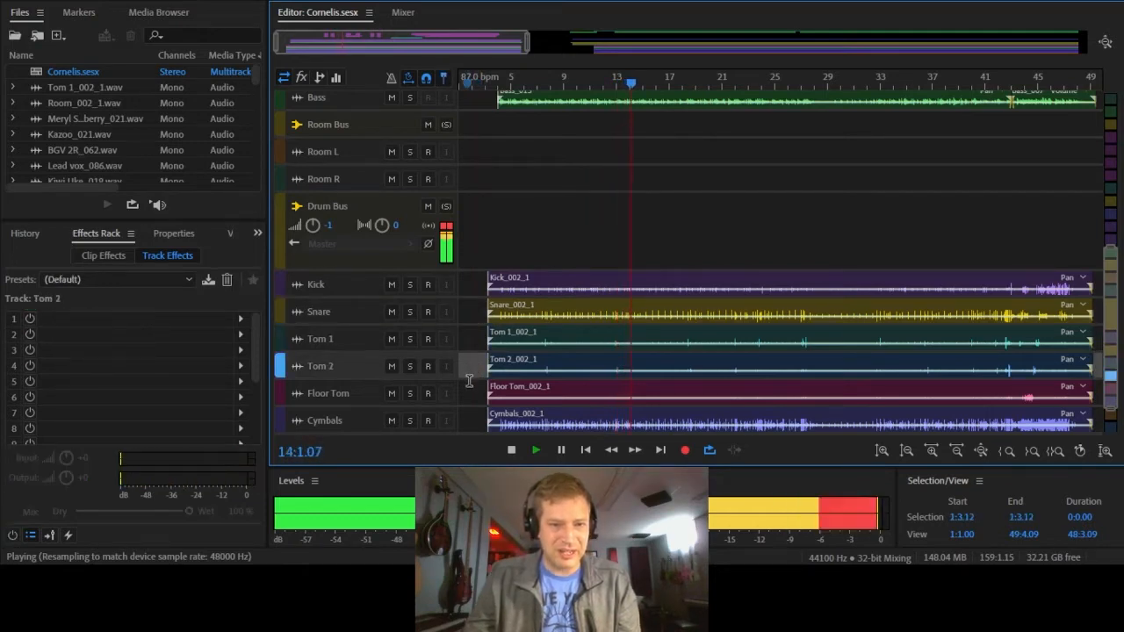
{"action": "left_click", "coordinate": [471, 395]}
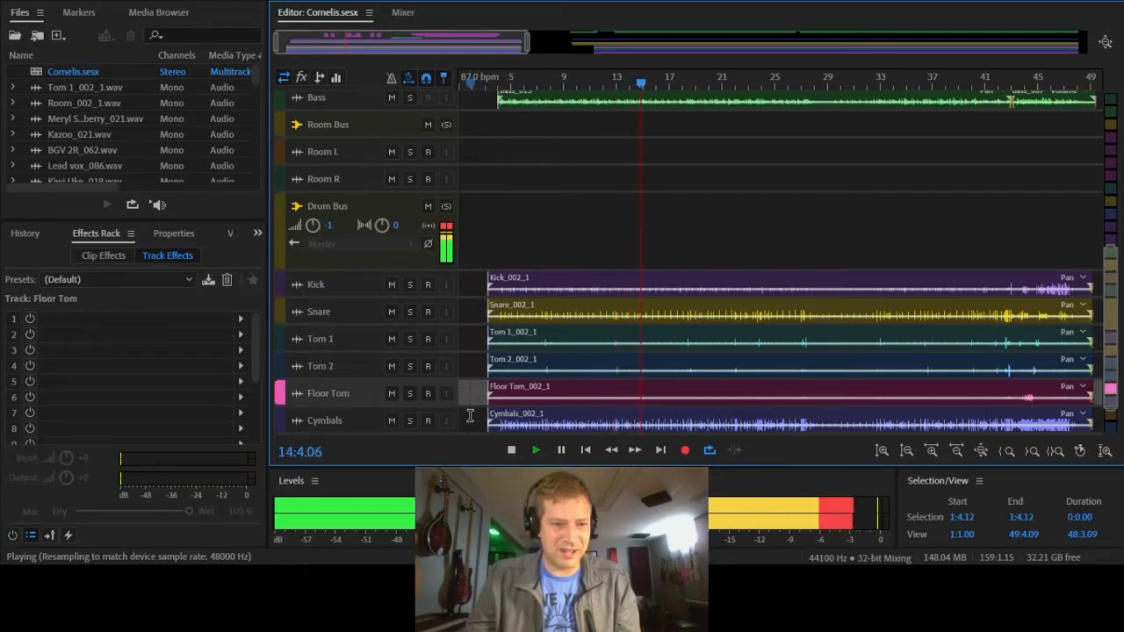
{"action": "left_click", "coordinate": [469, 418]}
{"action": "left_click_drag", "start_coordinate": [1112, 301], "coordinate": [1113, 347]}
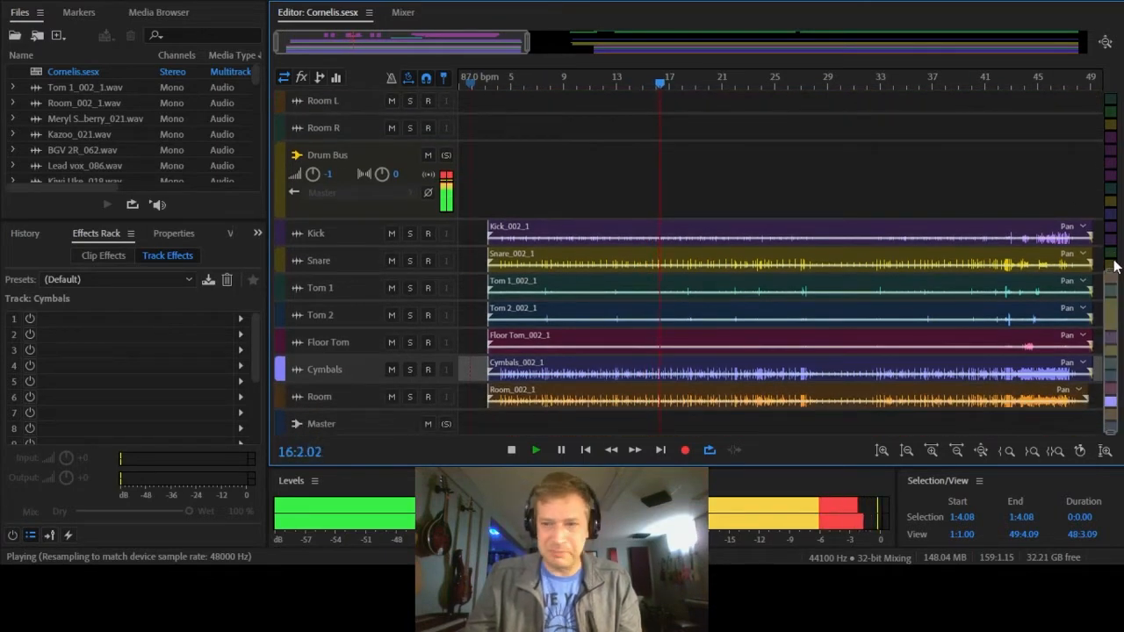
{"action": "left_click", "coordinate": [471, 395]}
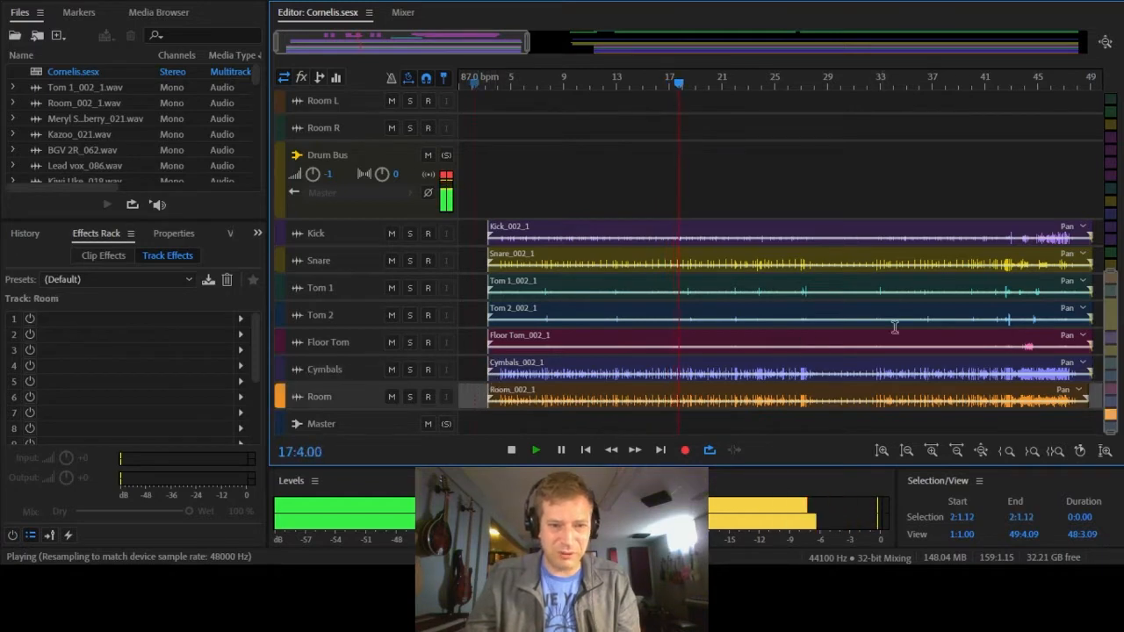
Show the Drum Bus track's effects again and stop playback
{"action": "left_click", "coordinate": [532, 180]}
{"action": "mouse_move", "coordinate": [1113, 325]}
{"action": "left_mouse_down"}
{"action": "mouse_move", "coordinate": [1122, 281]}
{"action": "mouse_move", "coordinate": [1122, 311]}
{"action": "left_mouse_up"}
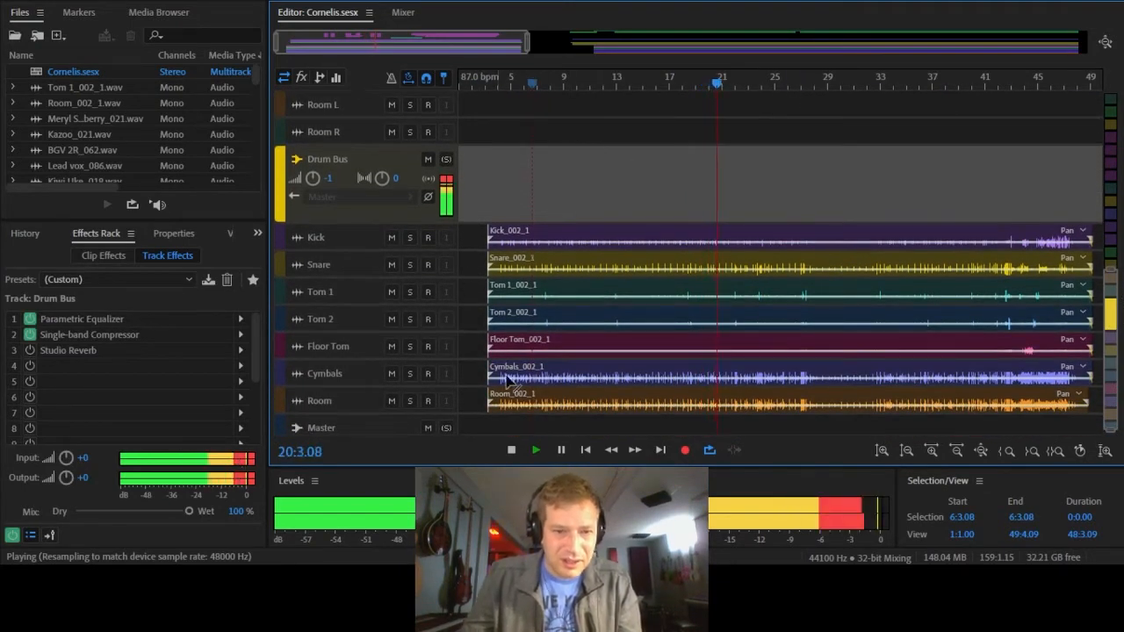
{"action": "left_click", "coordinate": [514, 450]}
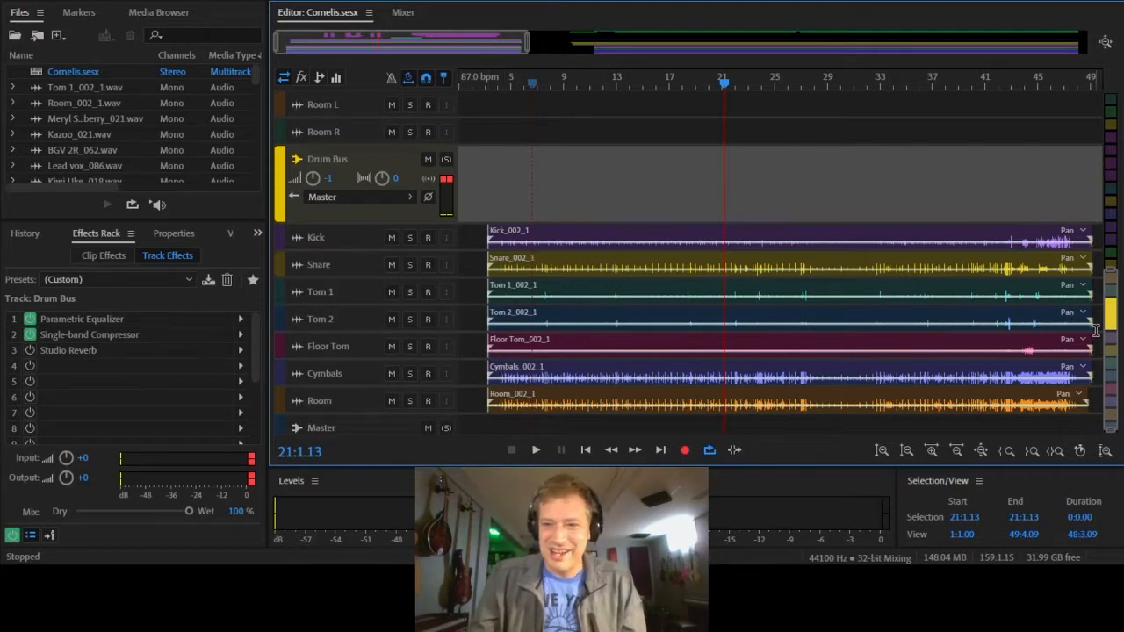
Enlarge the Lead vox track to fill the timeline and examine its clips' waveforms over roughly the first 37 bars
{"action": "left_click_drag", "start_coordinate": [1112, 331], "coordinate": [1123, 208]}
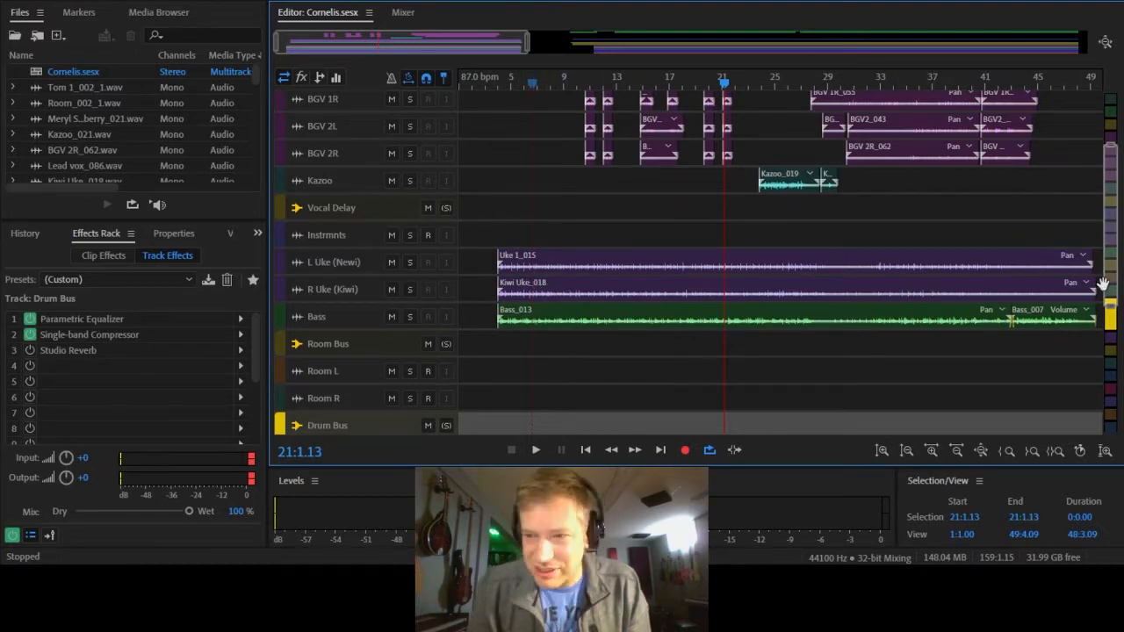
{"action": "left_click_drag", "start_coordinate": [1109, 288], "coordinate": [1120, 232]}
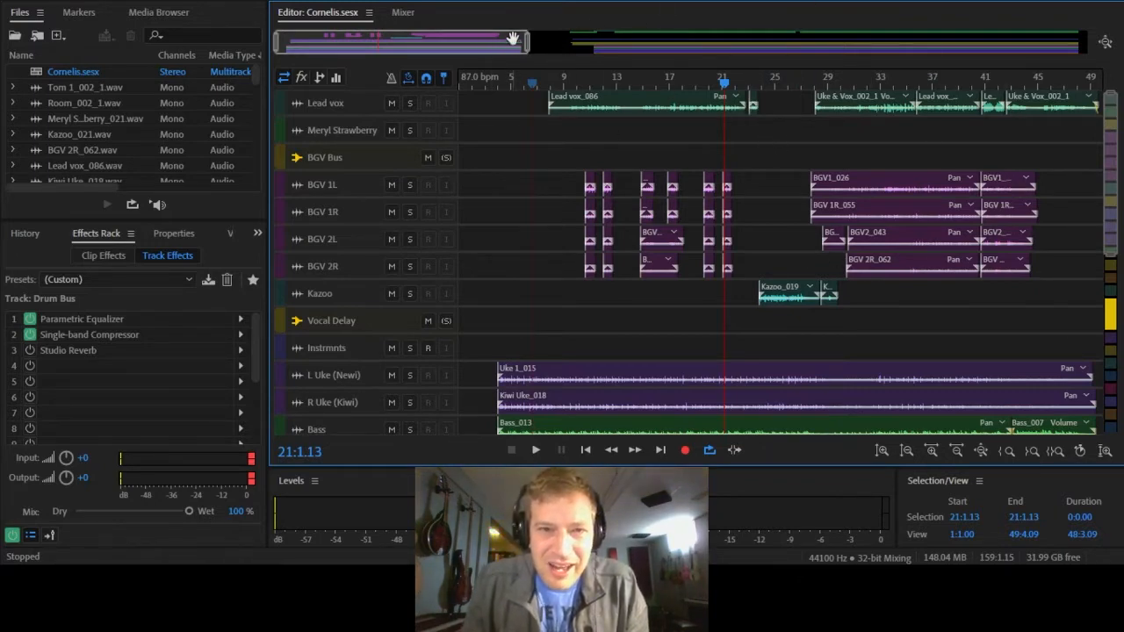
{"action": "left_click_drag", "start_coordinate": [525, 50], "coordinate": [539, 54]}
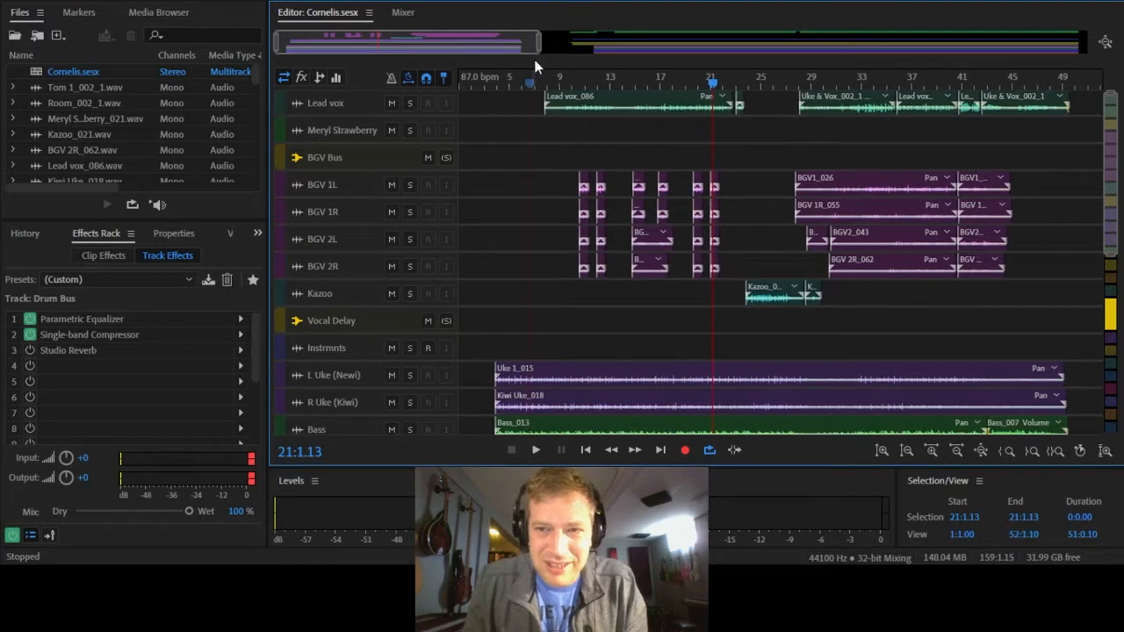
{"action": "left_click", "coordinate": [882, 450]}
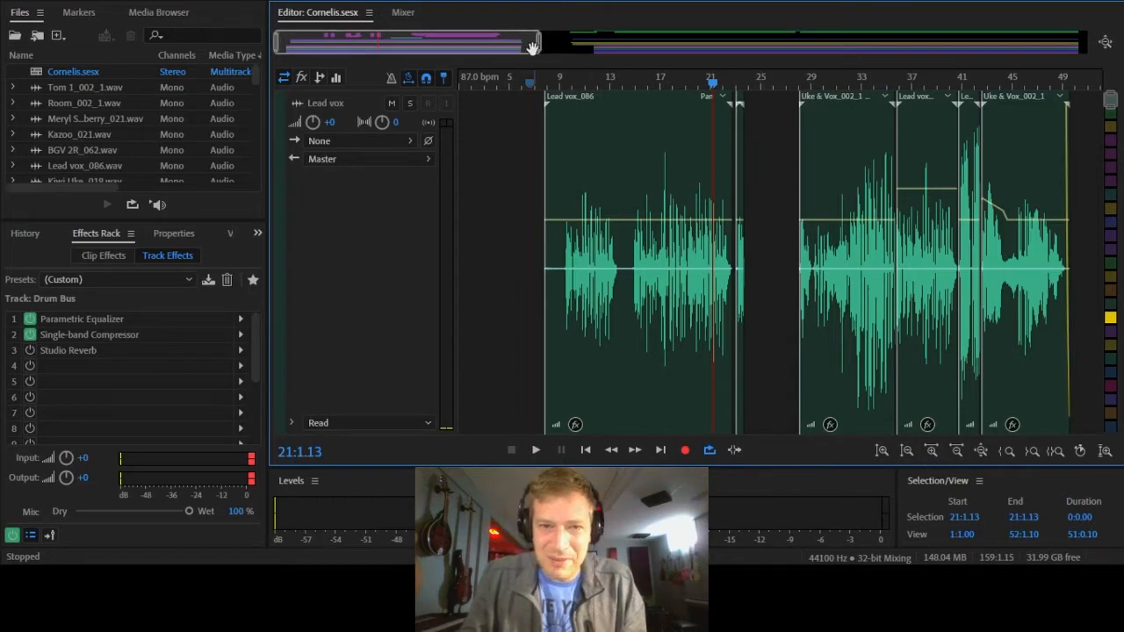
{"action": "left_click_drag", "start_coordinate": [538, 46], "coordinate": [463, 66]}
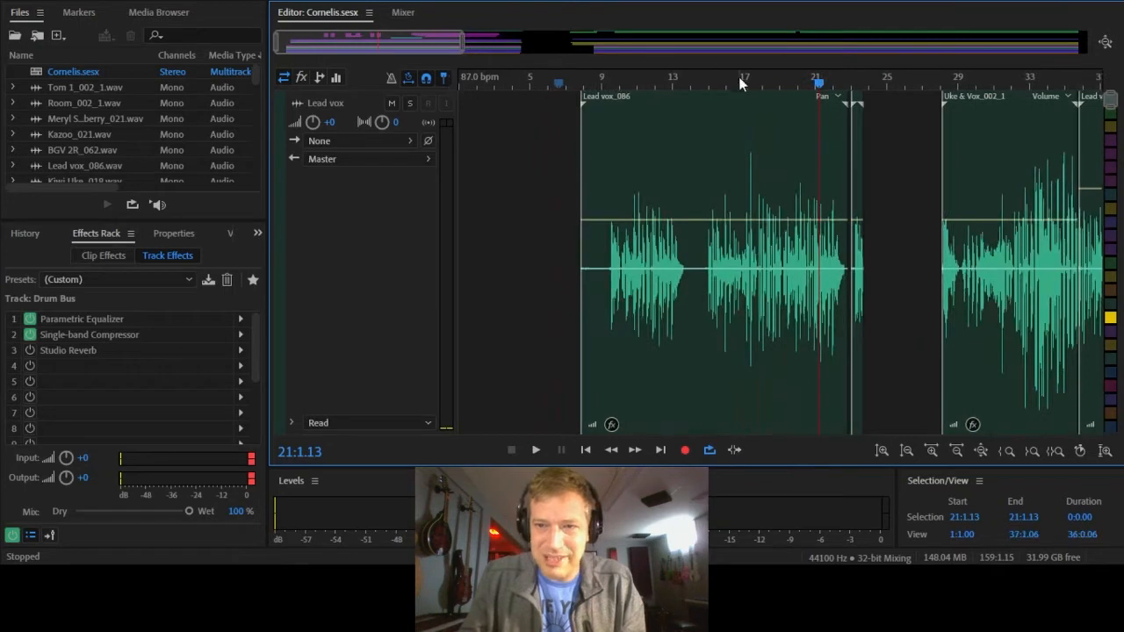
Listen to the end of the Lead vox_086 clip from about bar 21 and stop just after the short clip following it
{"action": "left_click", "coordinate": [828, 82]}
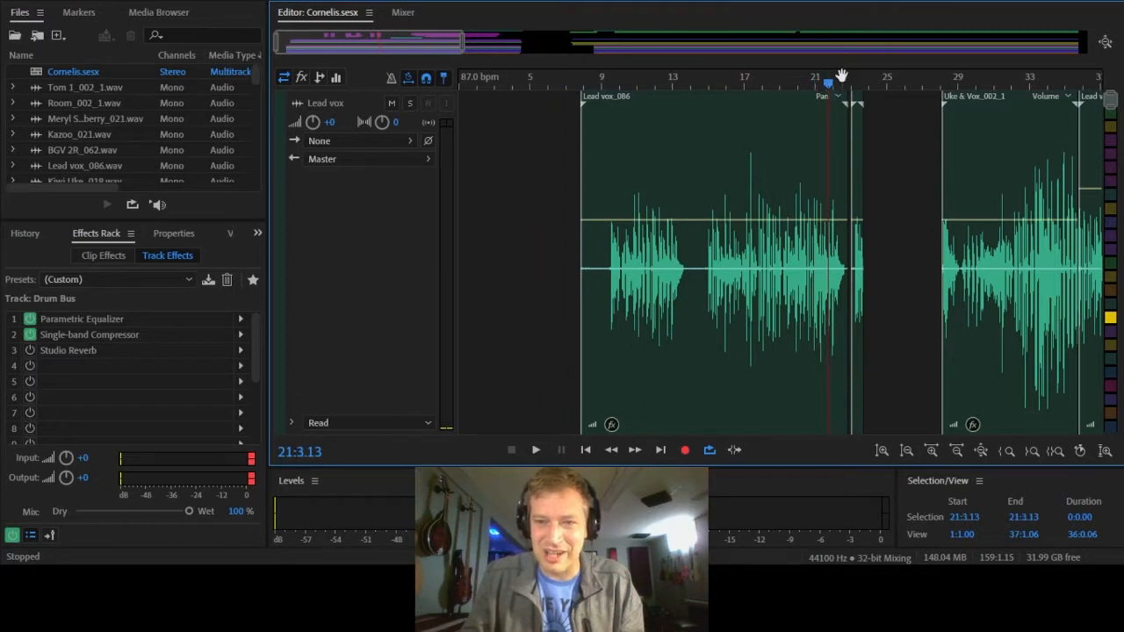
{"action": "key", "text": "space"}
{"action": "key", "text": "space"}
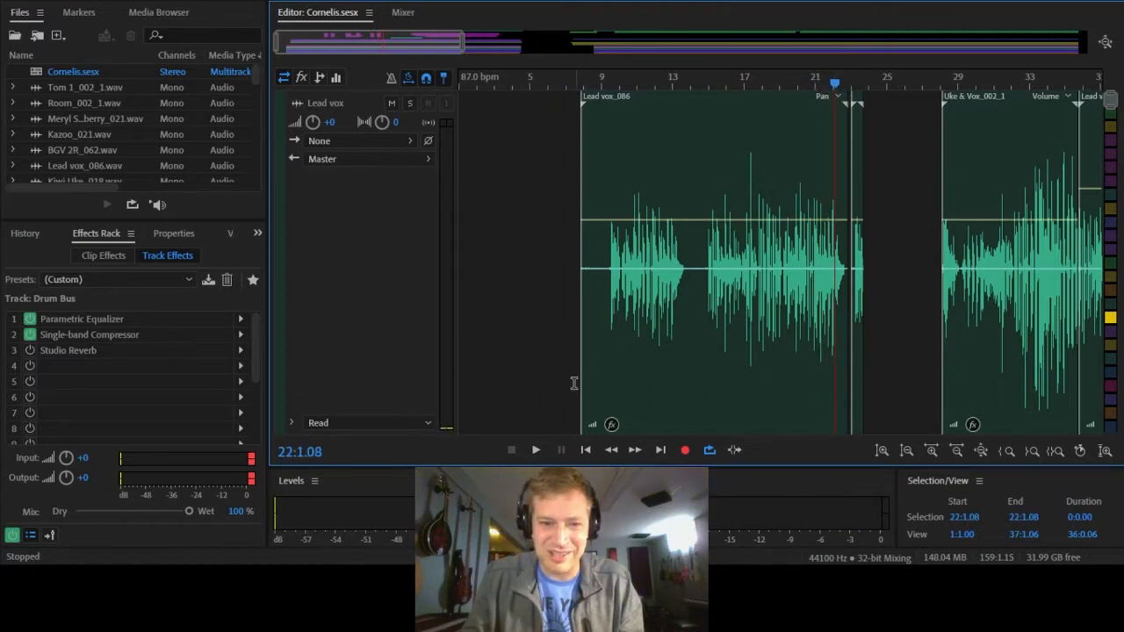
{"action": "left_click", "coordinate": [535, 455]}
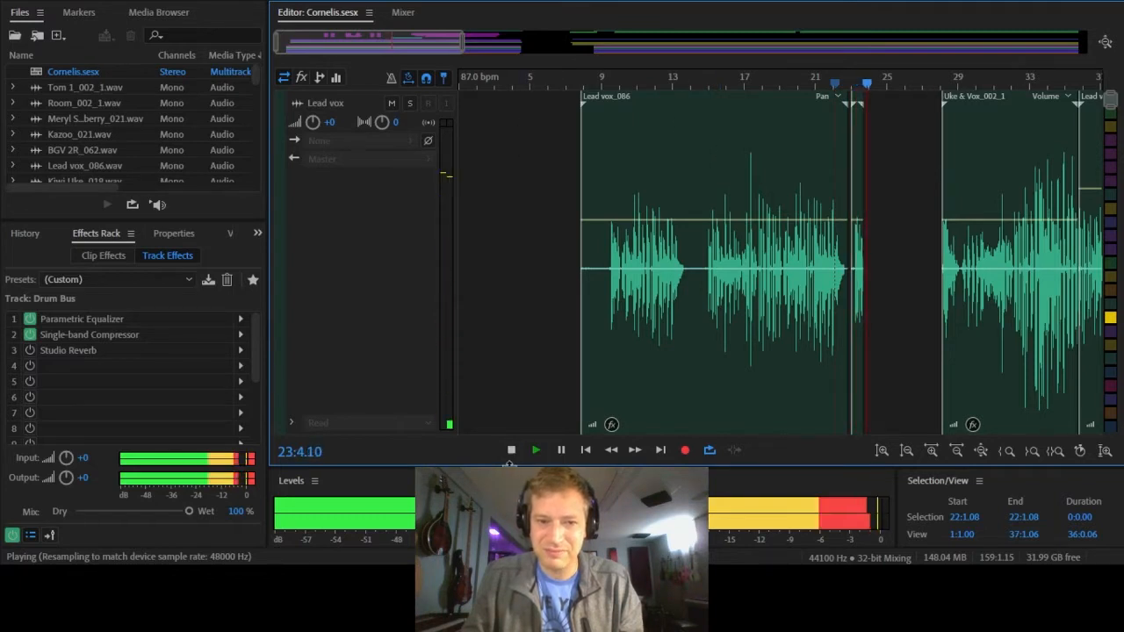
{"action": "left_click", "coordinate": [512, 452]}
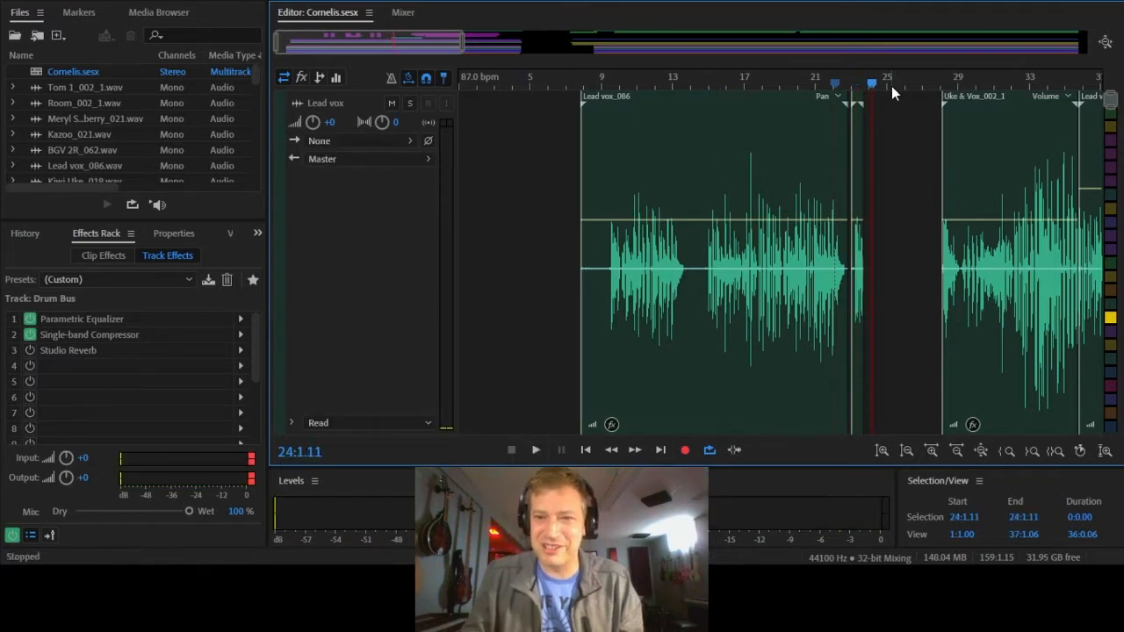
Listen to the Lead vox clips from bar 35, from the start of Uke & Vox_002_1, and from bar 29, then stop playback
{"action": "left_click_drag", "start_coordinate": [421, 45], "coordinate": [524, 44]}
{"action": "left_click", "coordinate": [712, 80]}
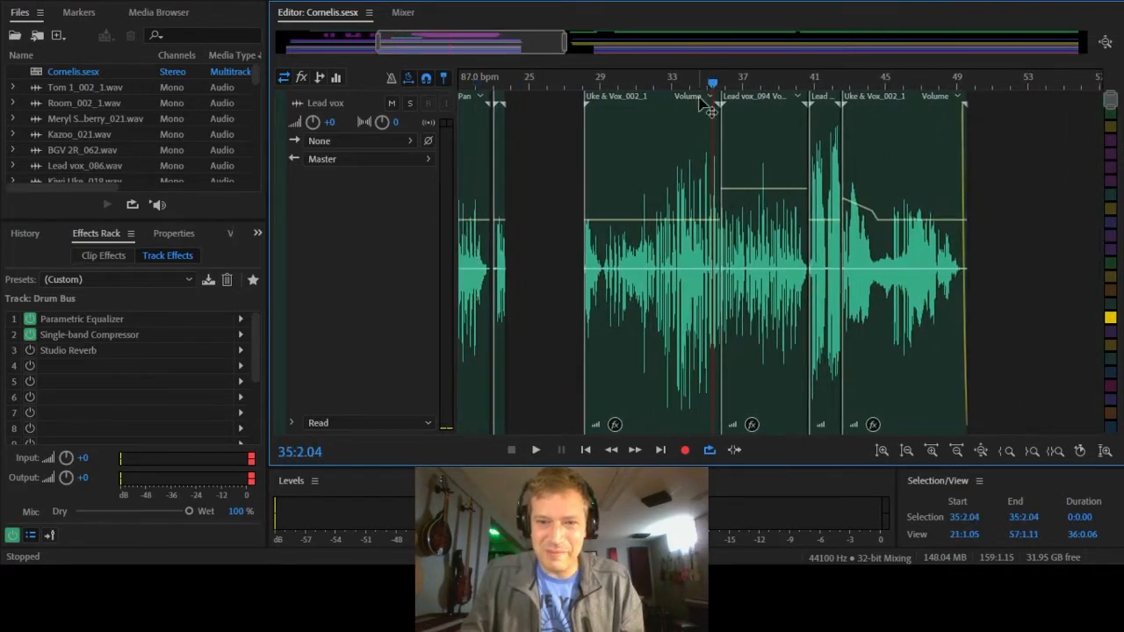
{"action": "left_click", "coordinate": [535, 451]}
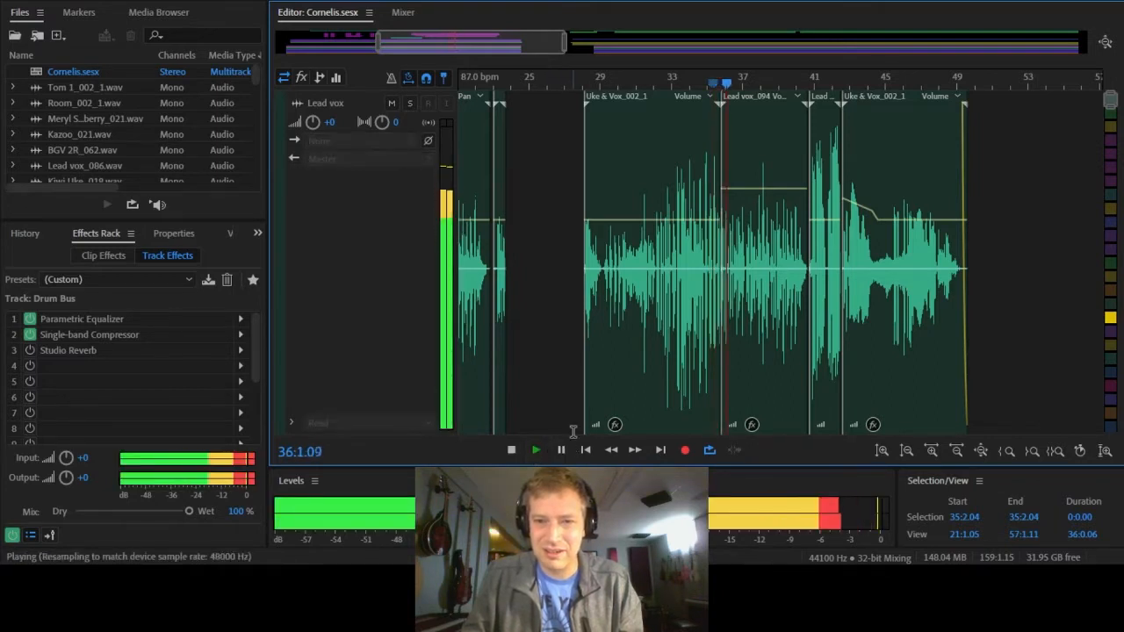
{"action": "left_click", "coordinate": [582, 83]}
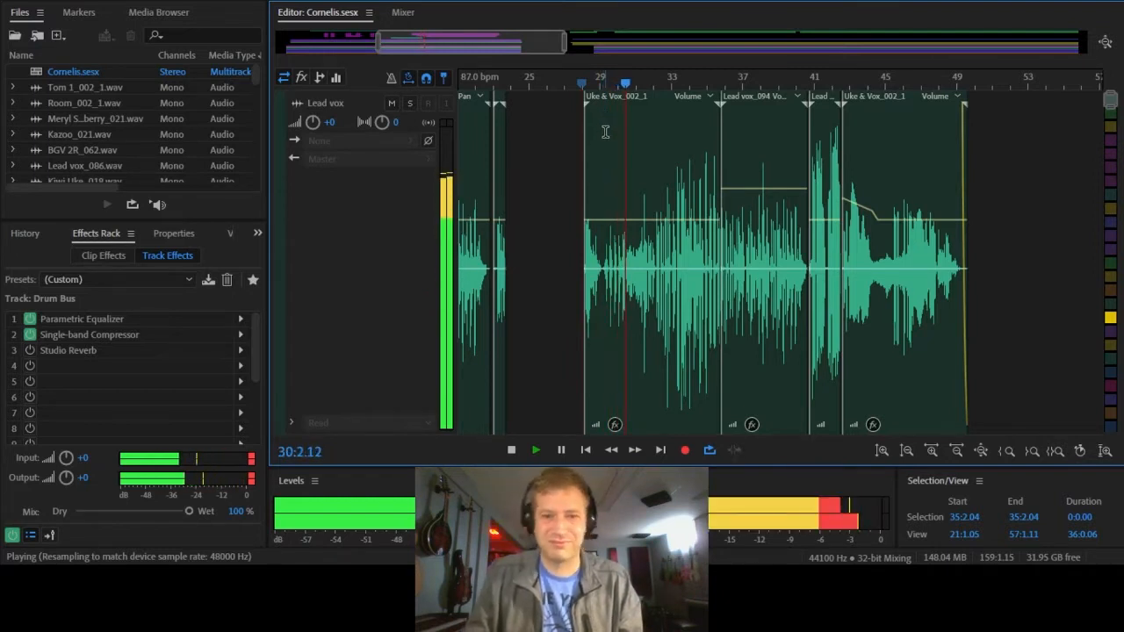
{"action": "left_click", "coordinate": [602, 85]}
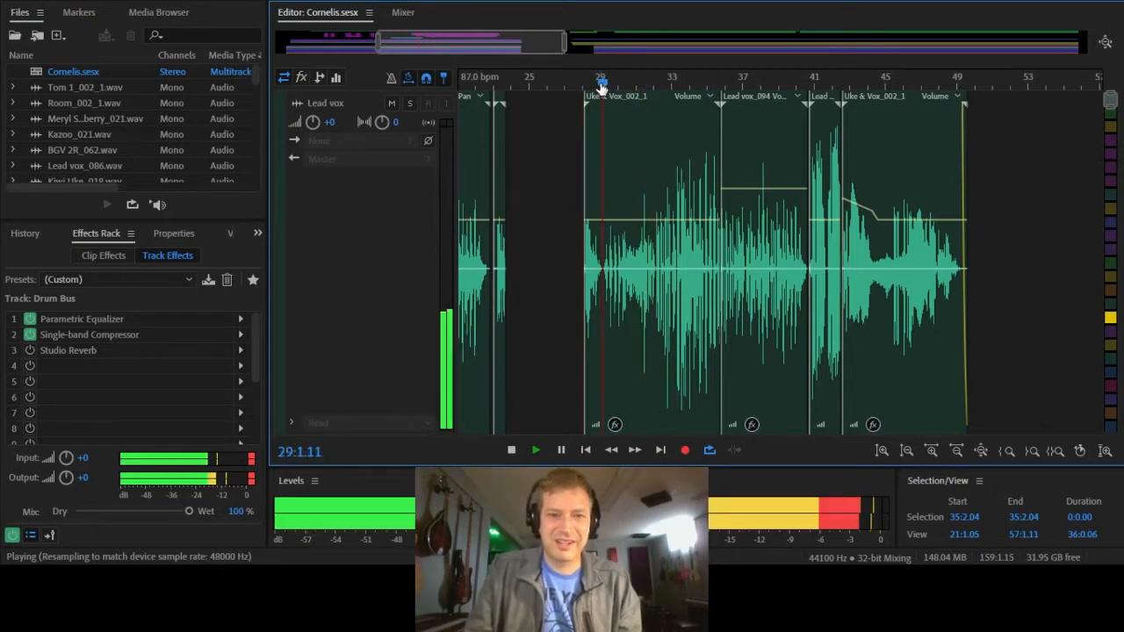
{"action": "left_click", "coordinate": [509, 452]}
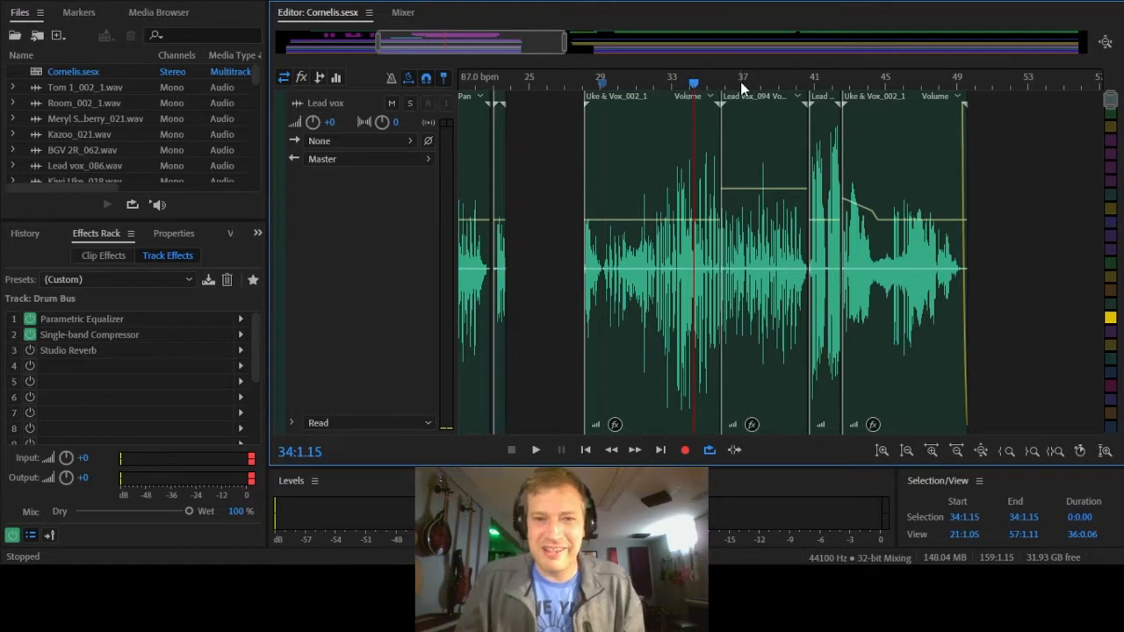
Compare the Lead vox_094 clip with the last Uke & Vox_002_1 clip by playing from bars 34, 43 and 37, then stop
{"action": "left_click", "coordinate": [534, 451]}
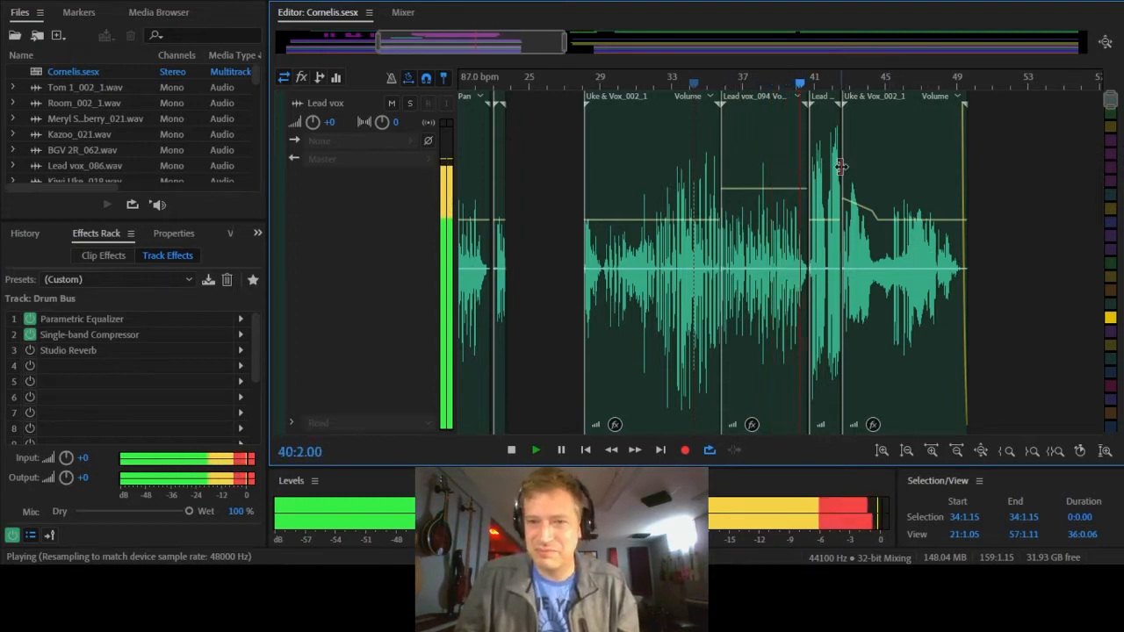
{"action": "left_click", "coordinate": [849, 80]}
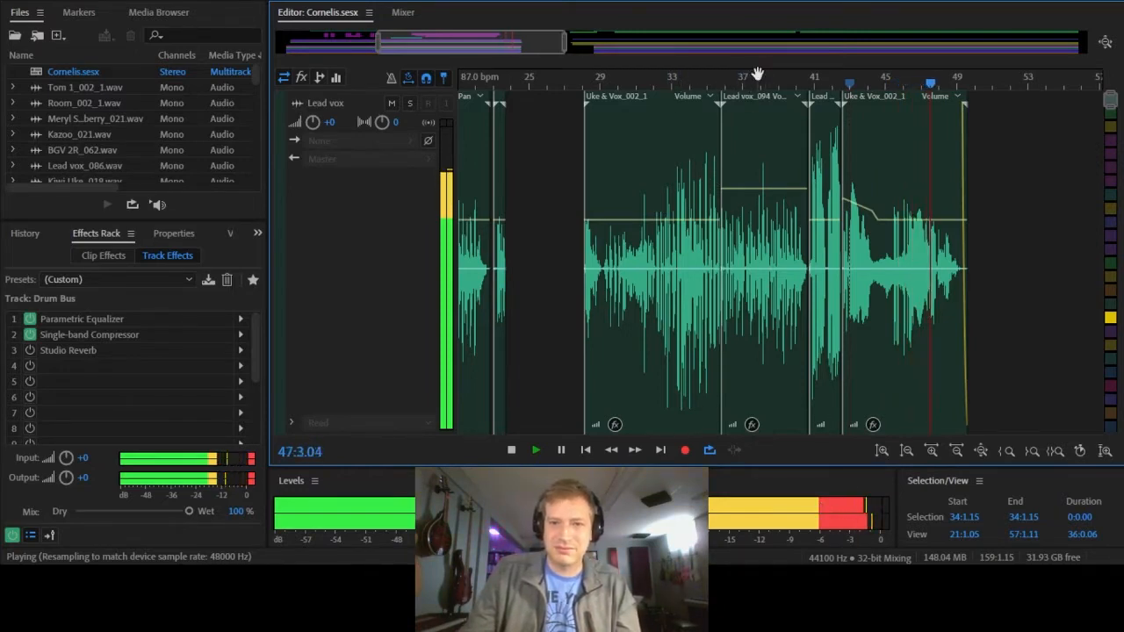
{"action": "key", "text": "space"}
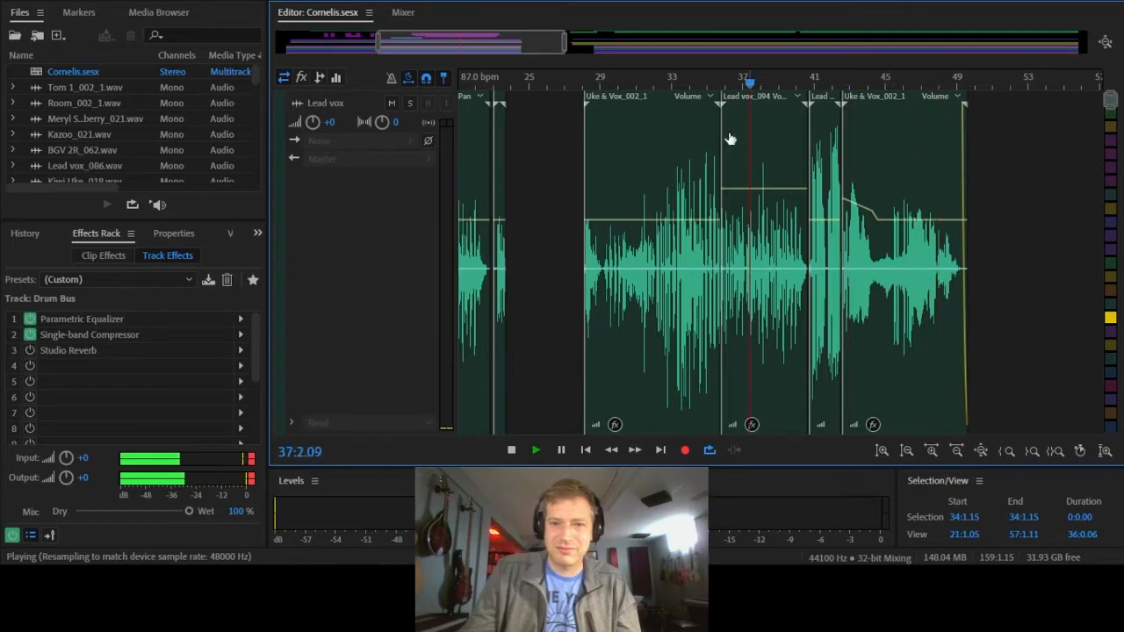
{"action": "key", "text": "space"}
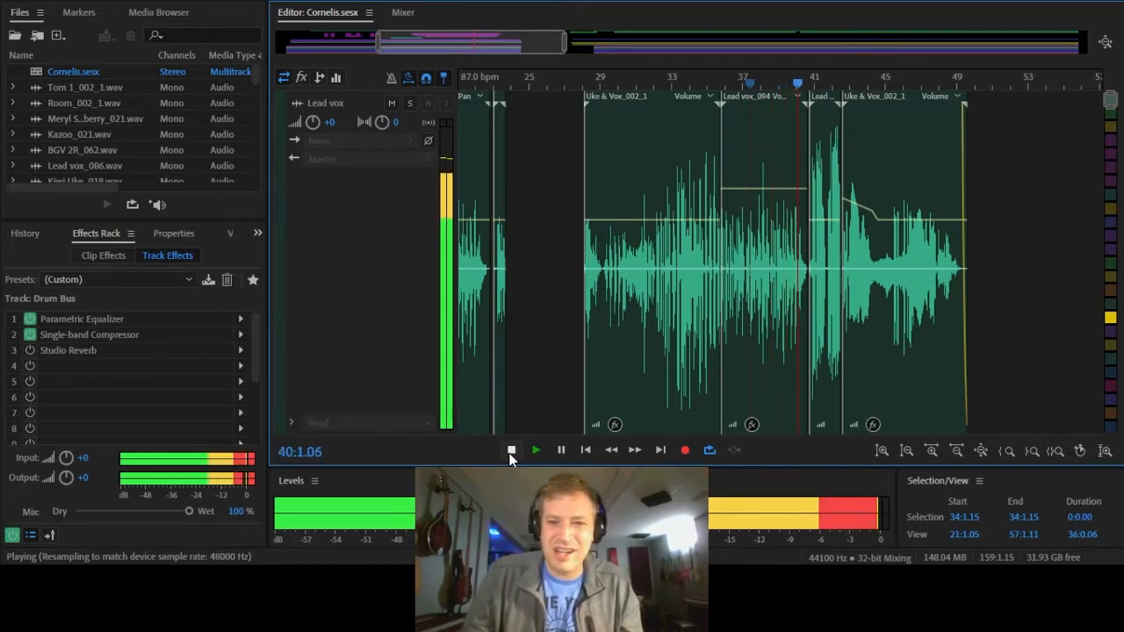
{"action": "key", "text": "space"}
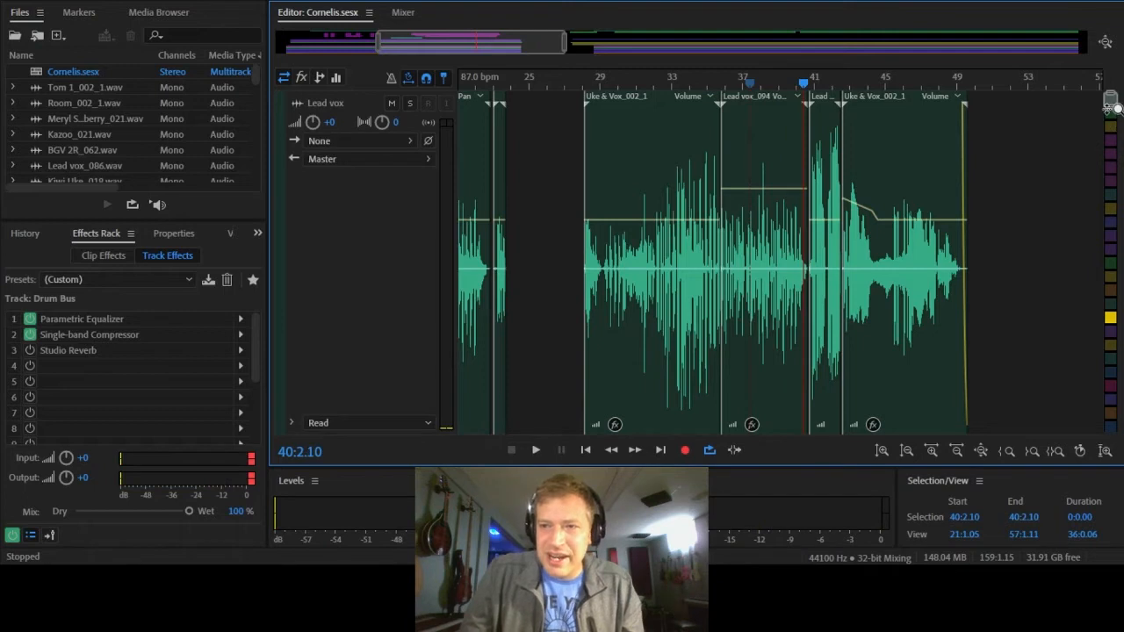
Listen to the song's ending from bar 43 with the Bass track in view, then stop and return to the session start
{"action": "left_click_drag", "start_coordinate": [1109, 106], "coordinate": [1118, 276]}
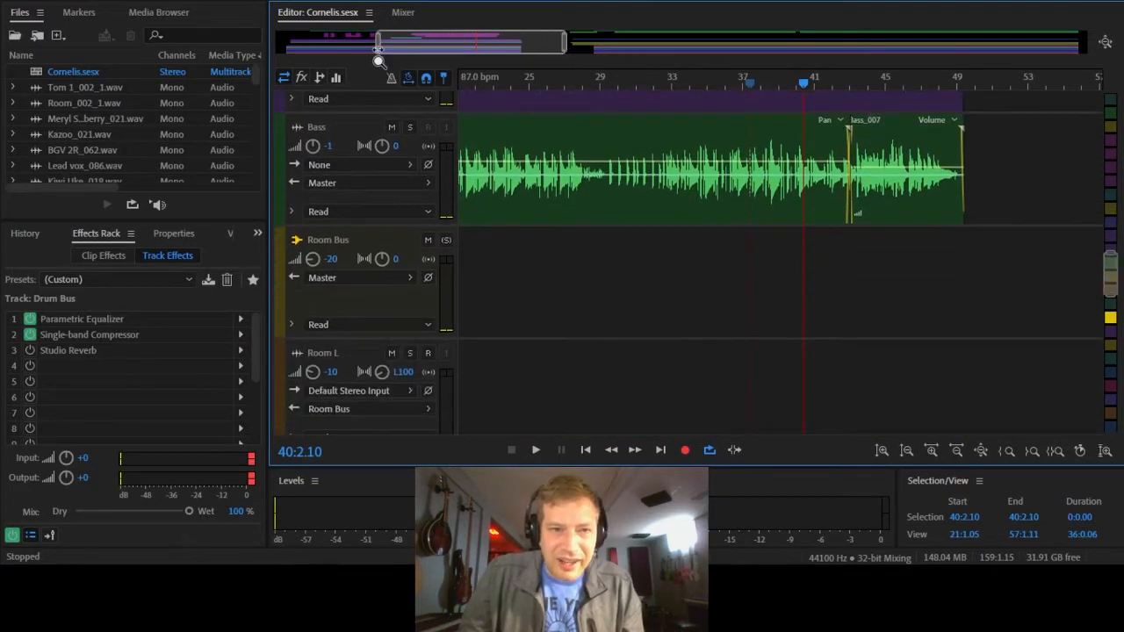
{"action": "left_click_drag", "start_coordinate": [379, 60], "coordinate": [274, 51]}
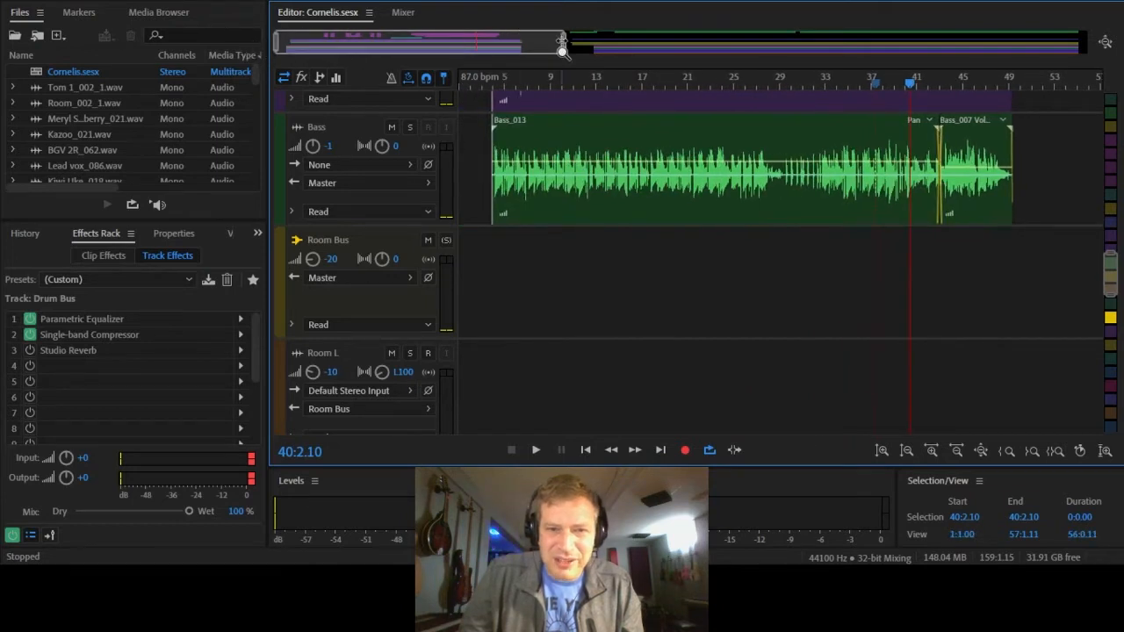
{"action": "left_click_drag", "start_coordinate": [562, 44], "coordinate": [532, 44]}
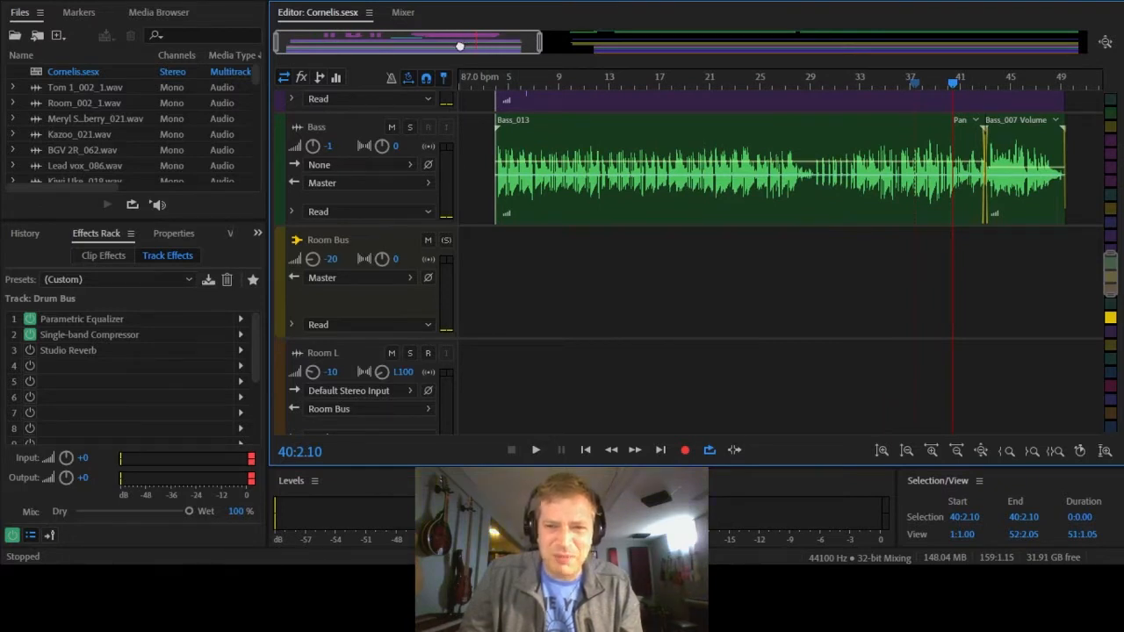
{"action": "left_click_drag", "start_coordinate": [459, 44], "coordinate": [519, 50]}
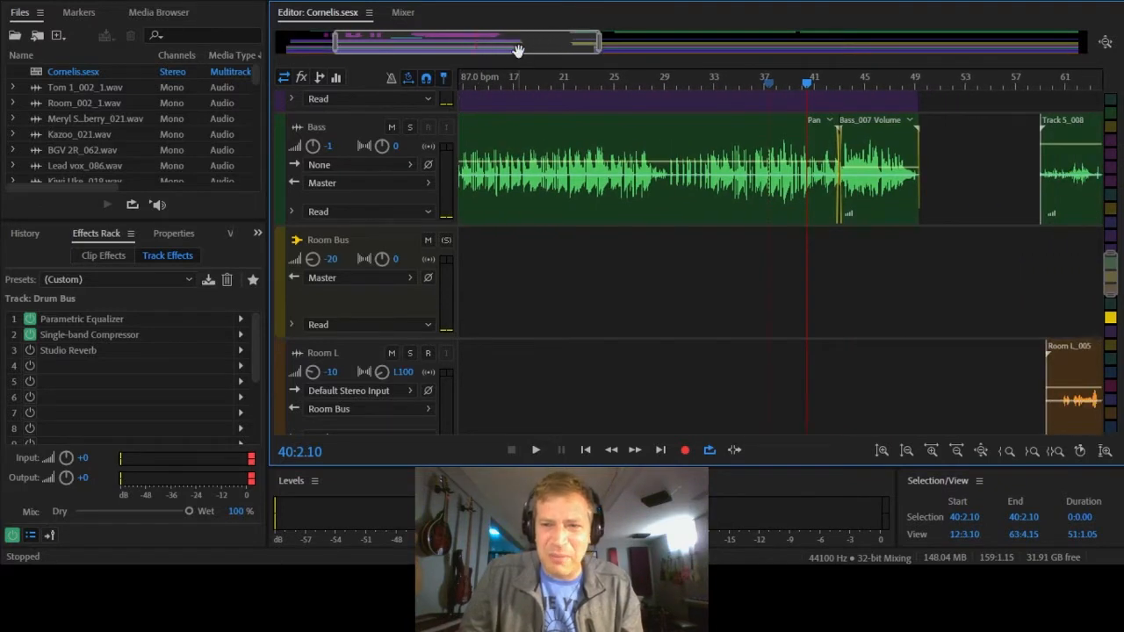
{"action": "left_click", "coordinate": [845, 85]}
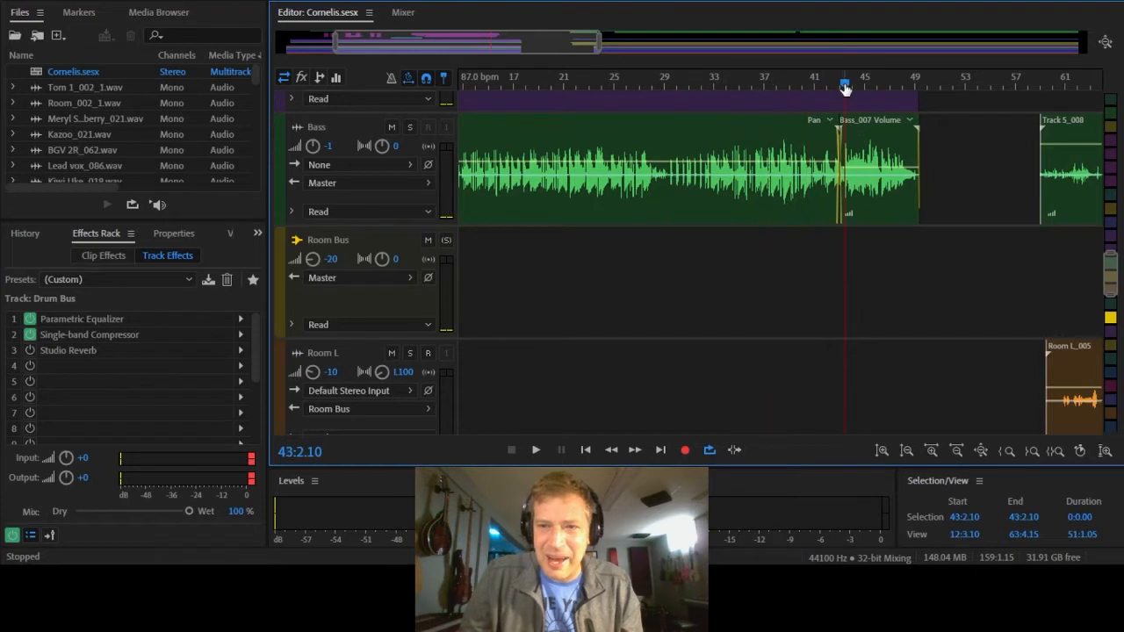
{"action": "left_click", "coordinate": [535, 450]}
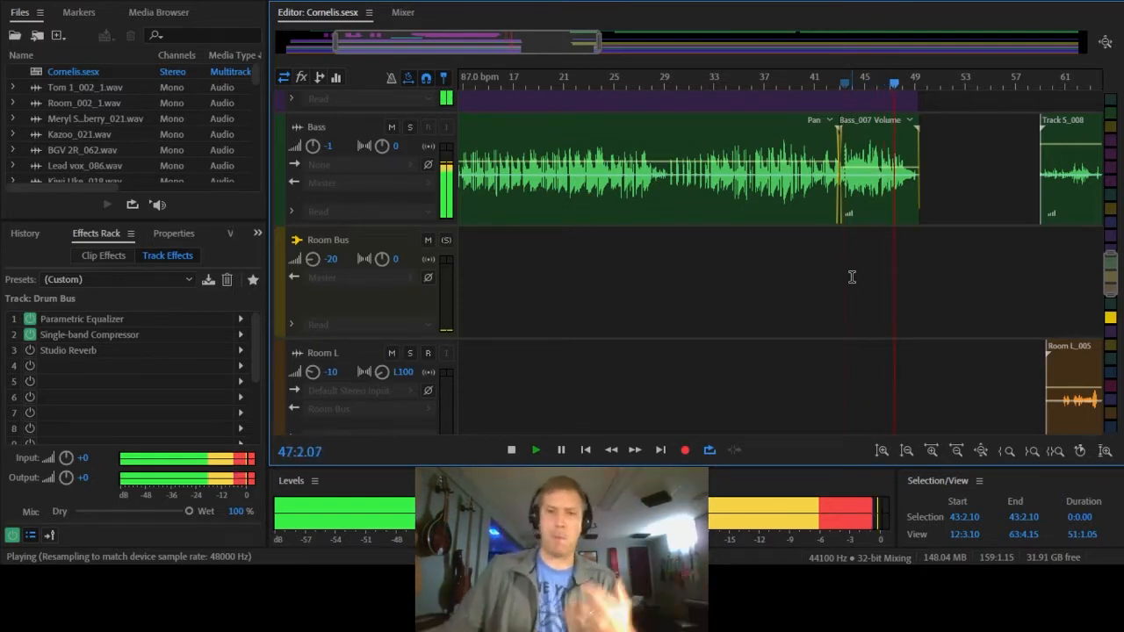
{"action": "left_click", "coordinate": [513, 450]}
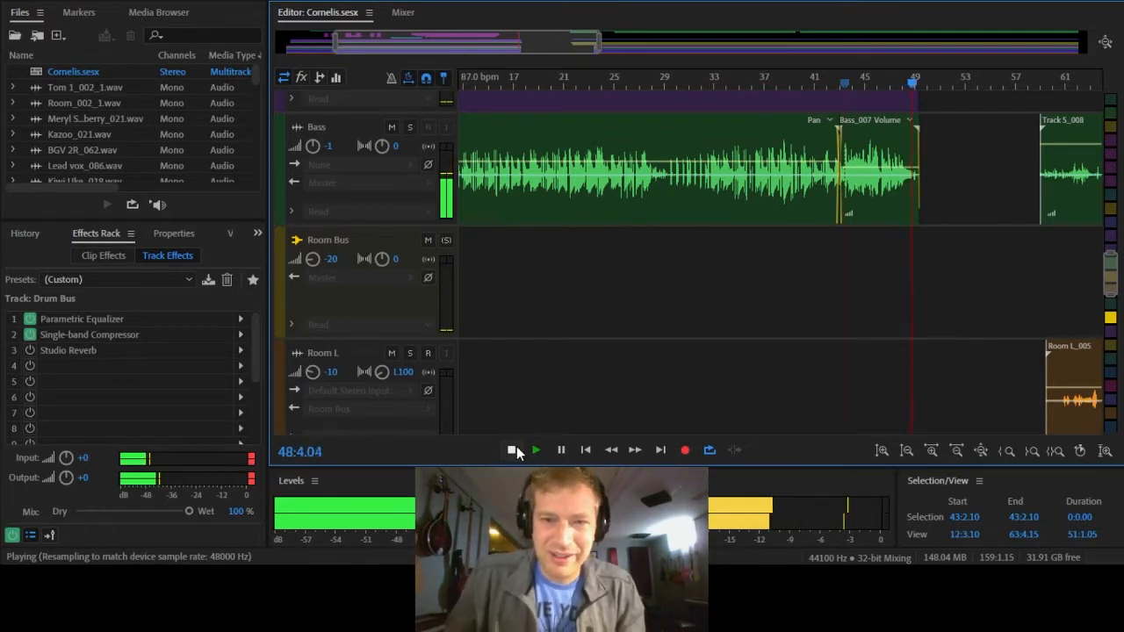
{"action": "key", "text": "Home"}
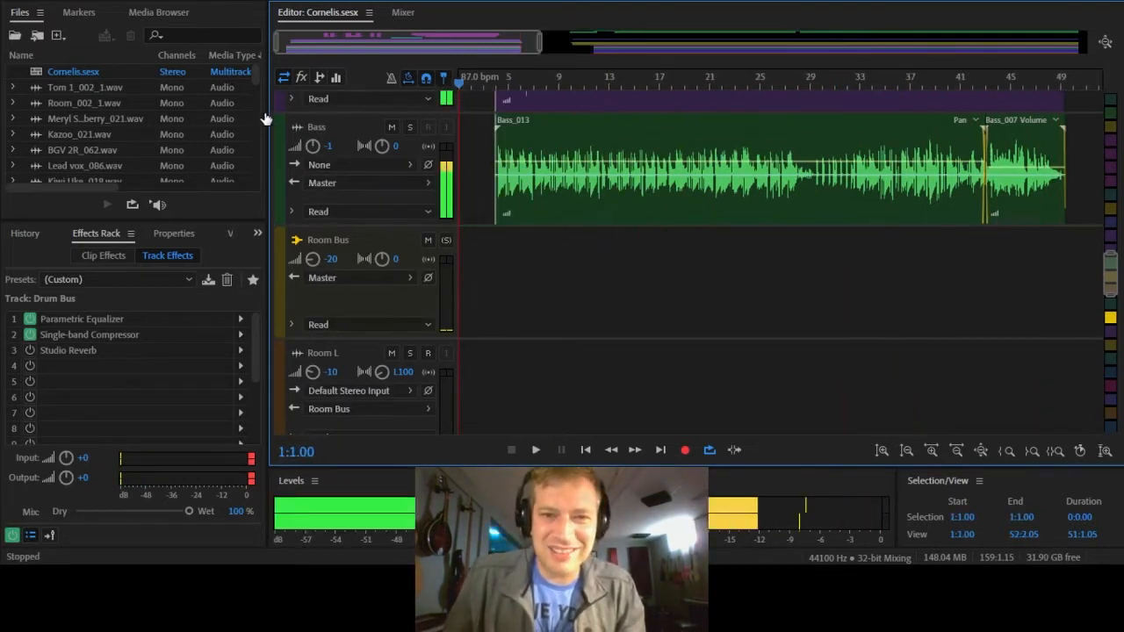
Listen to the Kazoo clip from about bar 24, then stop playback near its end
{"action": "left_click_drag", "start_coordinate": [1111, 280], "coordinate": [1123, 214]}
{"action": "scroll", "coordinate": [720, 101], "scroll_direction": "up", "scroll_amount": 5}
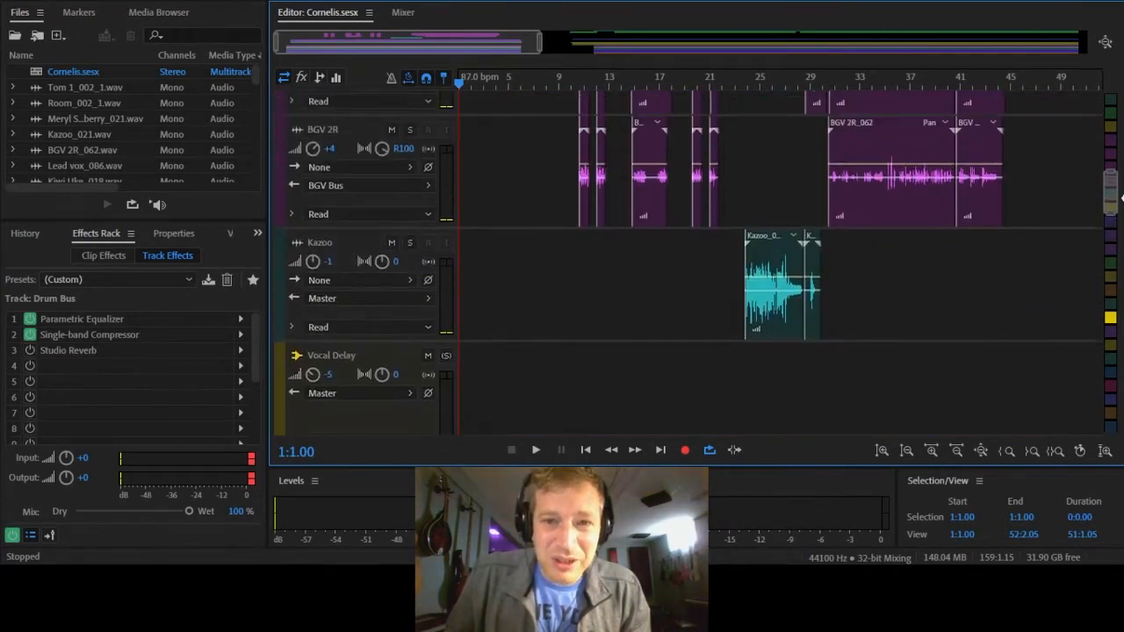
{"action": "left_click", "coordinate": [753, 79]}
{"action": "left_click", "coordinate": [536, 451]}
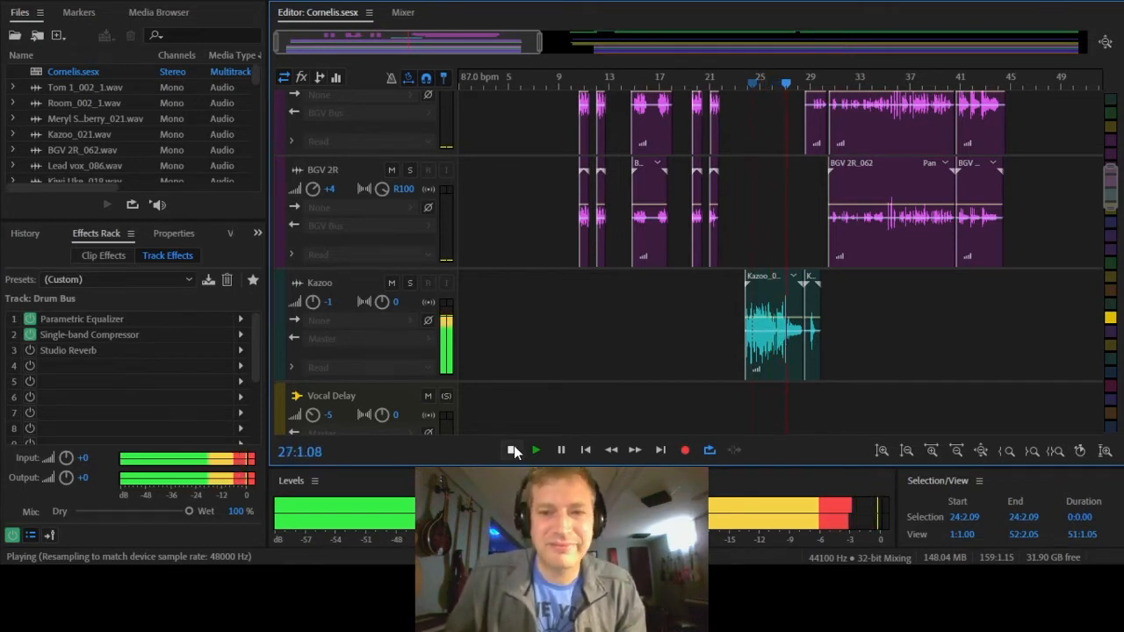
{"action": "left_click", "coordinate": [510, 451]}
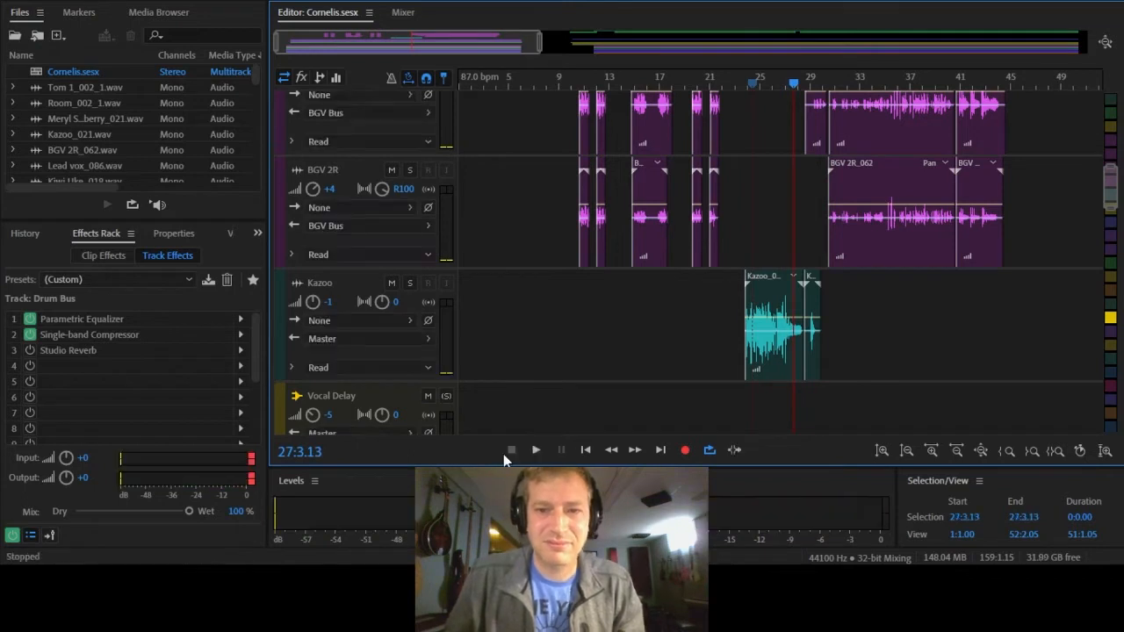
Play from about bar 10 and solo the background vocal tracks BGV 1L, BGV 1R, BGV 2L and BGV 2R during playback
{"action": "left_click_drag", "start_coordinate": [1111, 200], "coordinate": [1122, 154]}
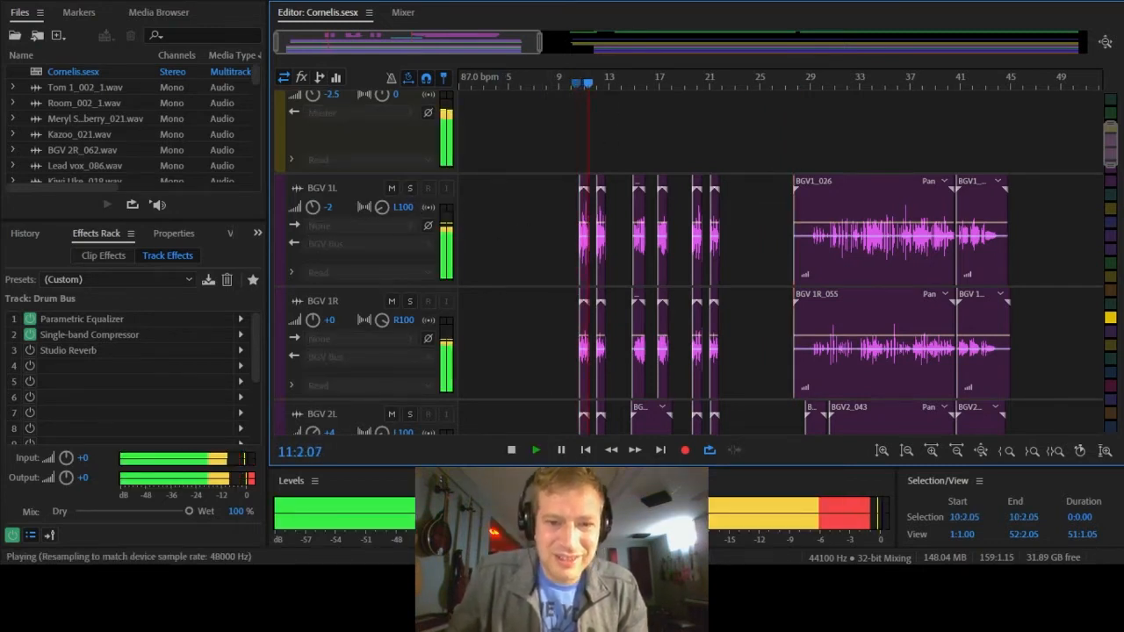
{"action": "left_click", "coordinate": [409, 188]}
{"action": "left_click", "coordinate": [410, 301]}
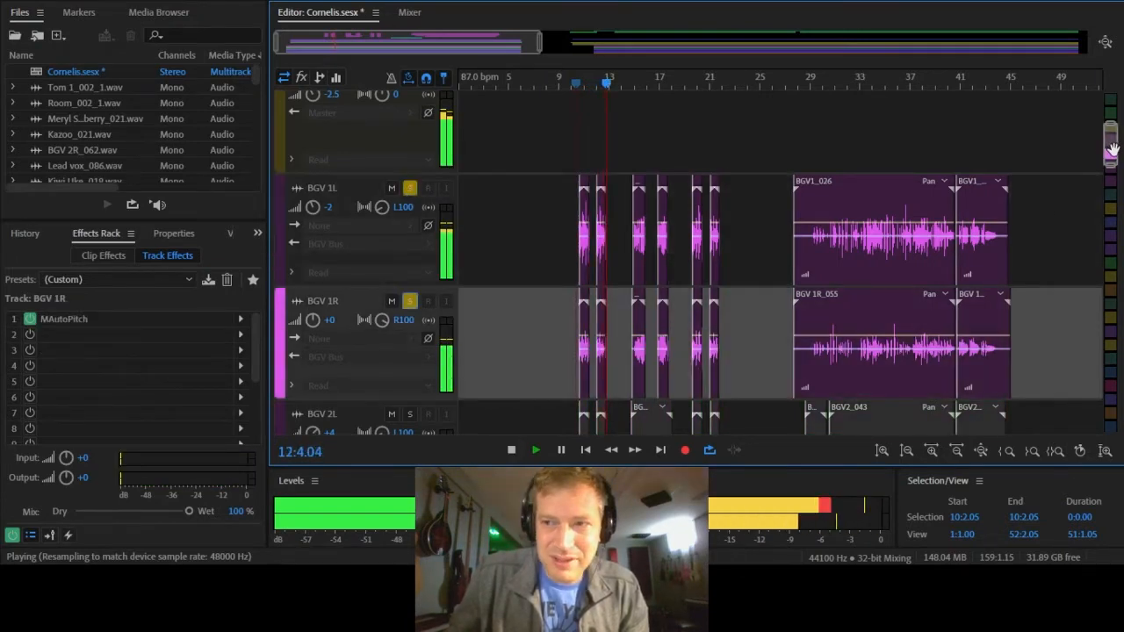
{"action": "scroll", "coordinate": [1114, 164], "scroll_direction": "down", "scroll_amount": 2}
{"action": "left_click_drag", "start_coordinate": [1115, 164], "coordinate": [1115, 167]}
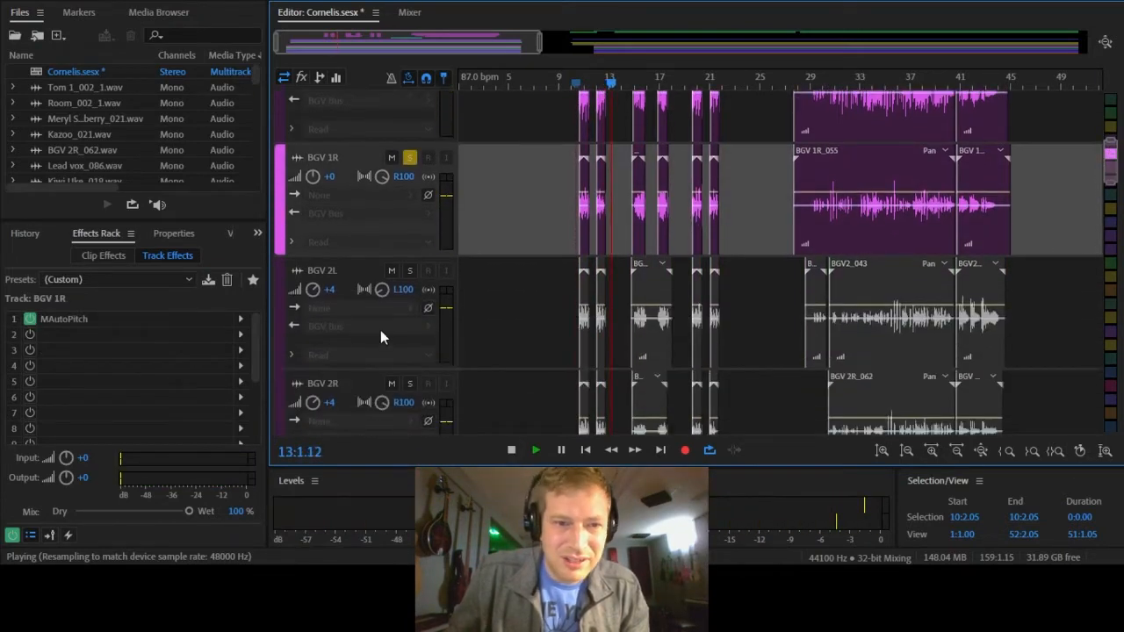
{"action": "left_click", "coordinate": [409, 272]}
{"action": "left_click", "coordinate": [410, 384]}
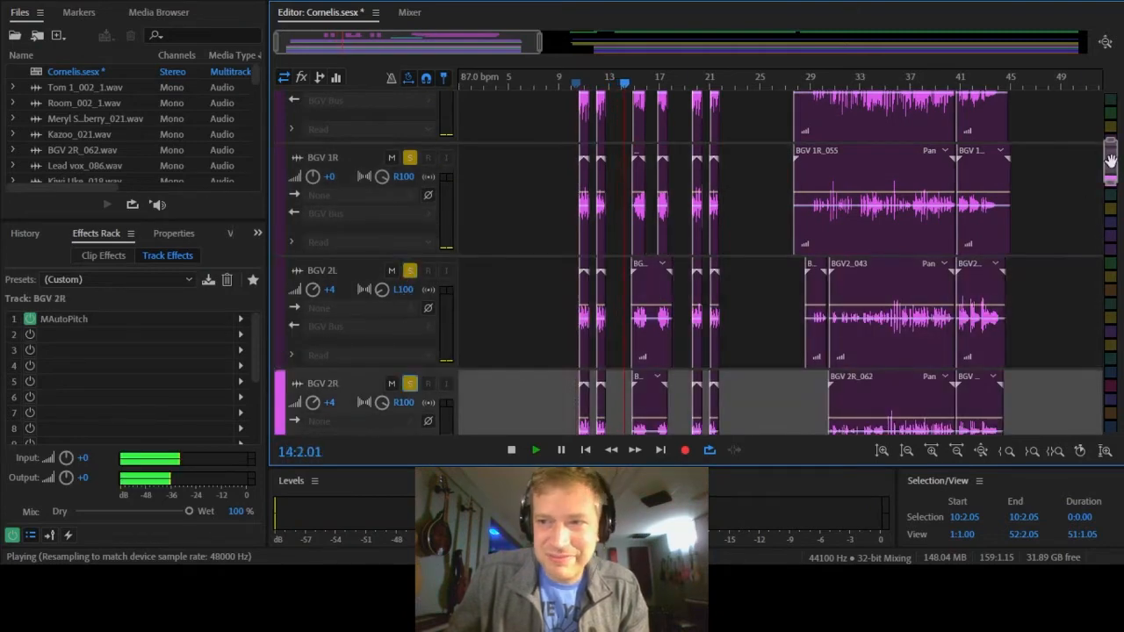
{"action": "scroll", "coordinate": [1116, 175], "scroll_direction": "down", "scroll_amount": 3}
{"action": "scroll", "coordinate": [1116, 176], "scroll_direction": "up", "scroll_amount": 2}
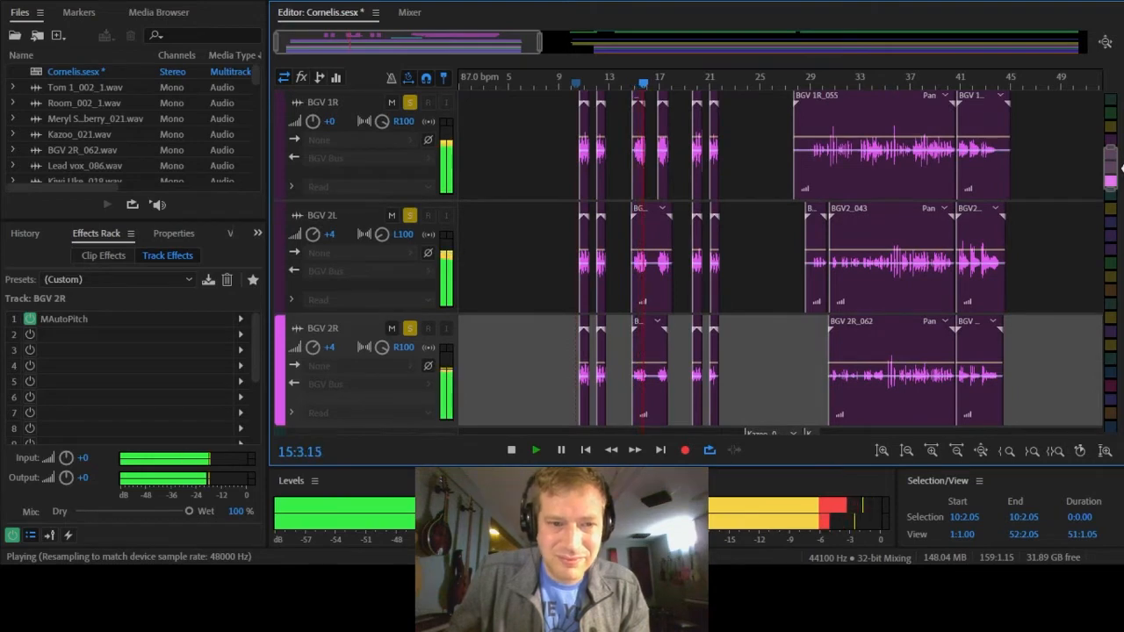
{"action": "left_click", "coordinate": [511, 451]}
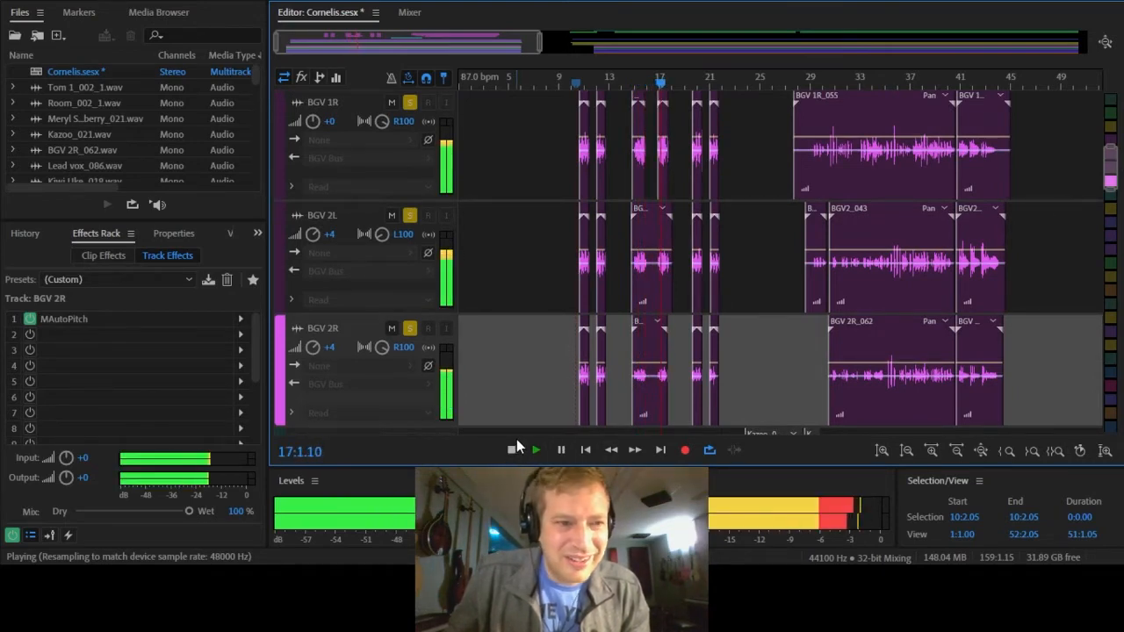
Listen to the soloed background vocals from bars 29 and 34, checking the MAutoPitch effect on BGV 2R between the two passes
{"action": "left_click", "coordinate": [818, 79]}
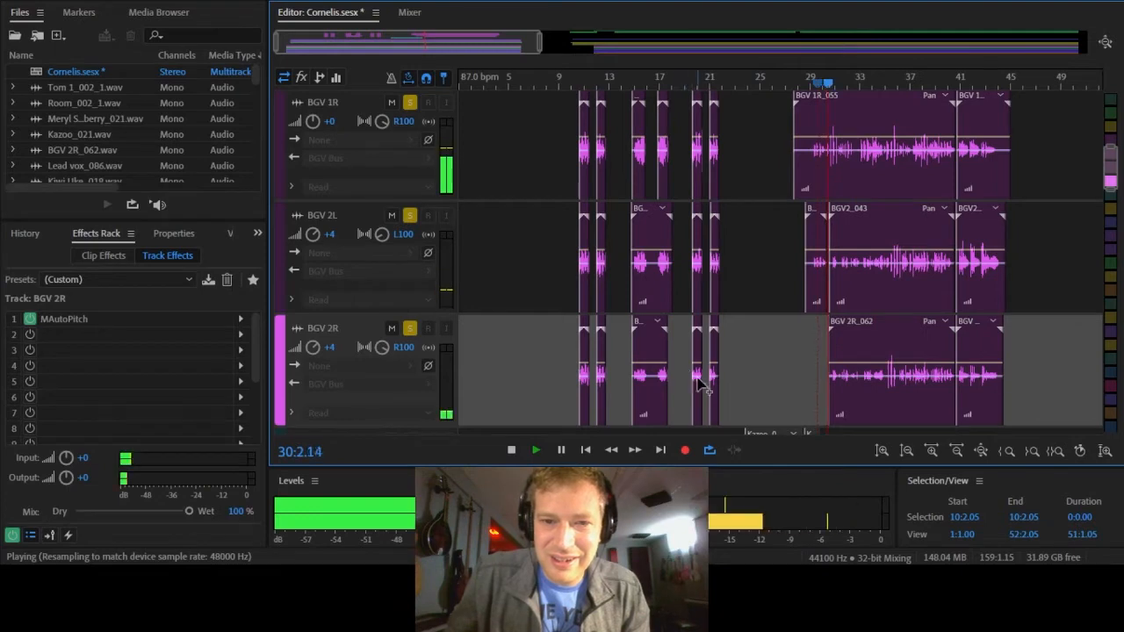
{"action": "left_click", "coordinate": [512, 450]}
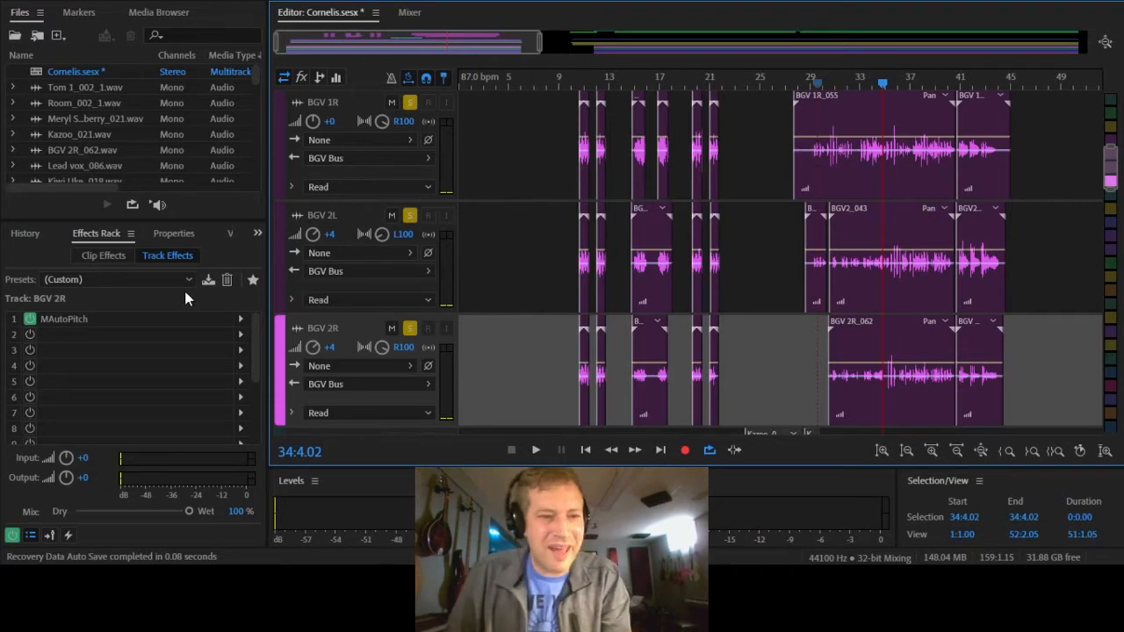
{"action": "left_click", "coordinate": [243, 317]}
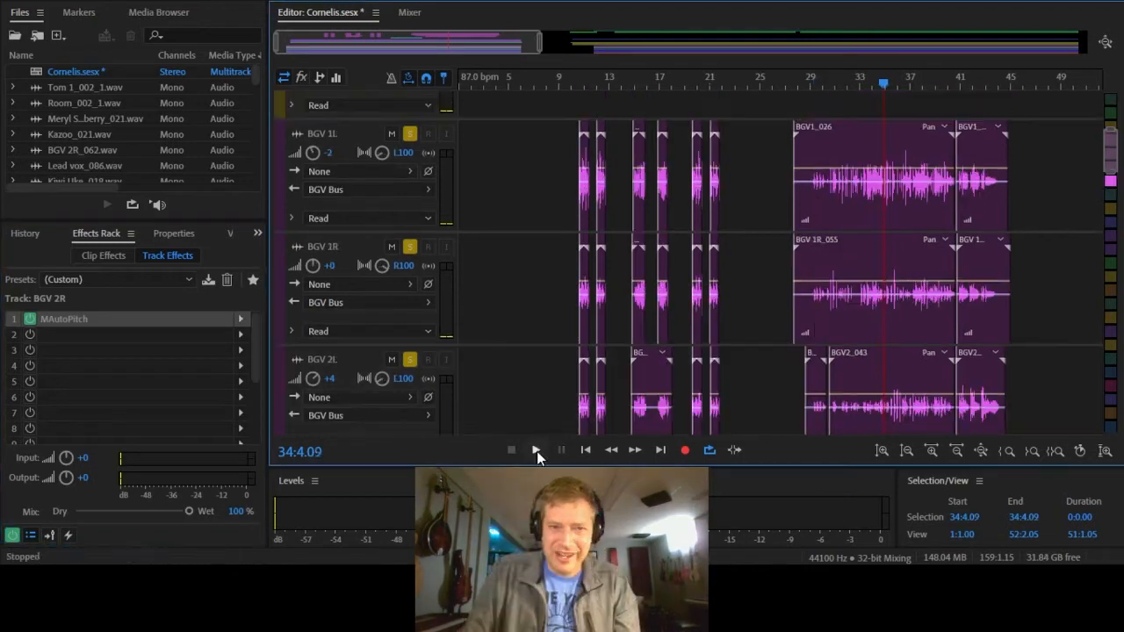
{"action": "left_click", "coordinate": [535, 452]}
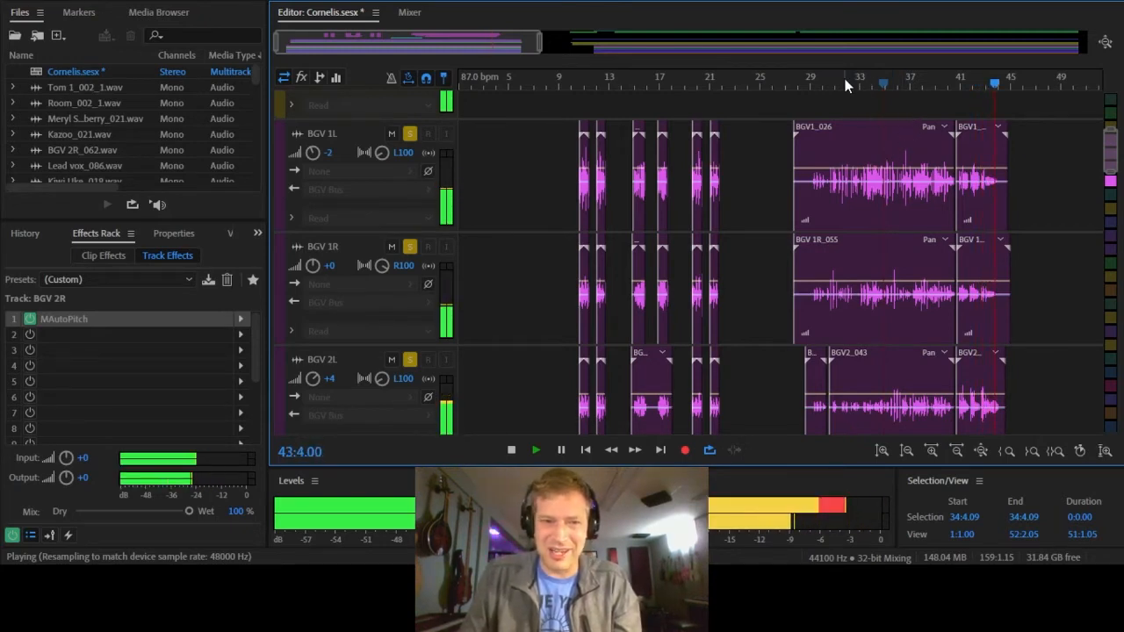
{"action": "left_click", "coordinate": [513, 451]}
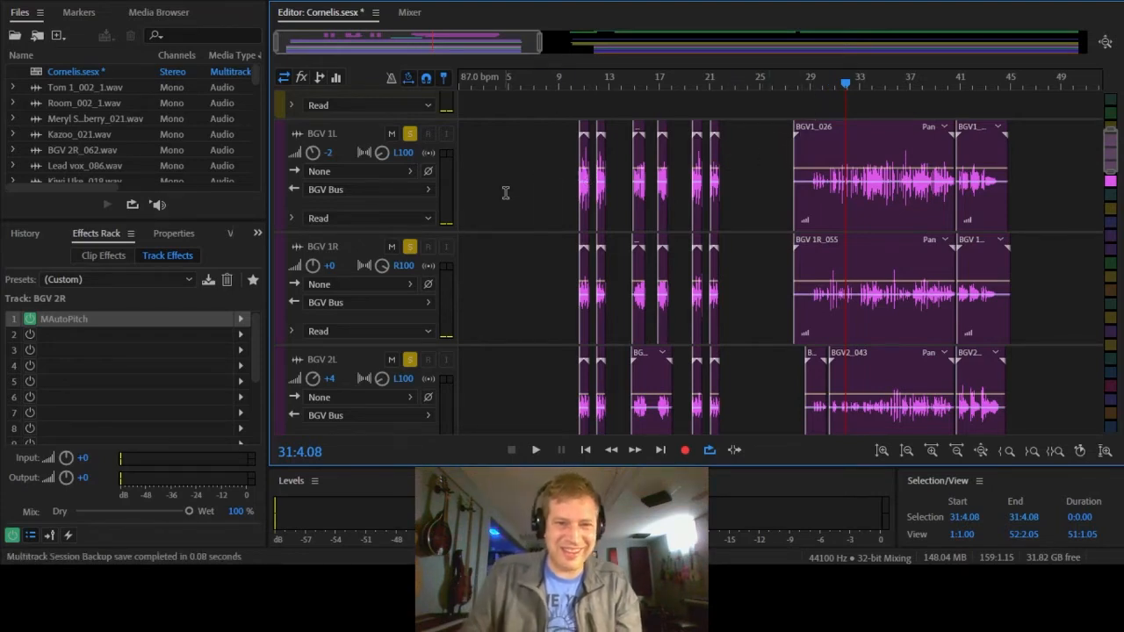
Examine the short background vocal clips between bars 9 and 22, playing them from about bar 10 until the last one ends
{"action": "left_click", "coordinate": [582, 81]}
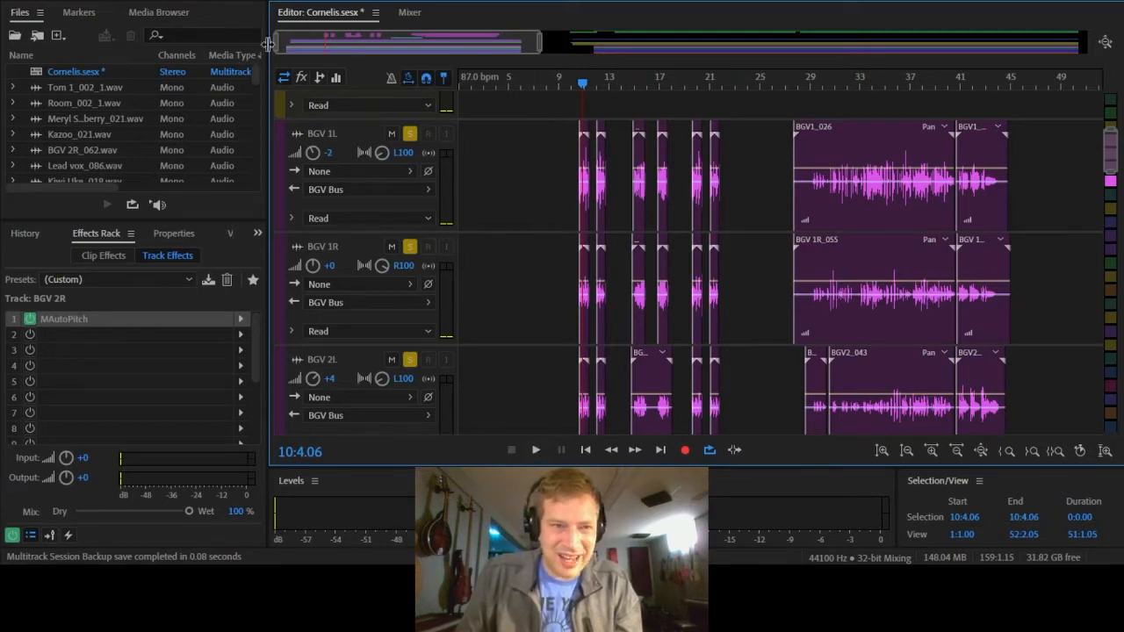
{"action": "left_click_drag", "start_coordinate": [275, 56], "coordinate": [318, 43]}
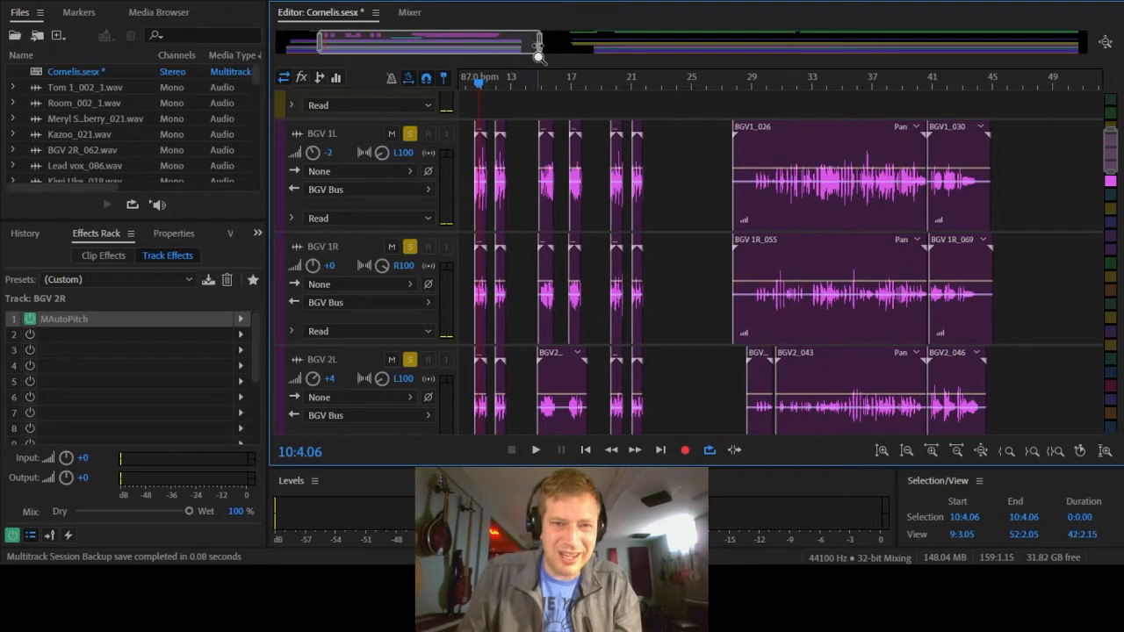
{"action": "left_click_drag", "start_coordinate": [537, 44], "coordinate": [382, 49]}
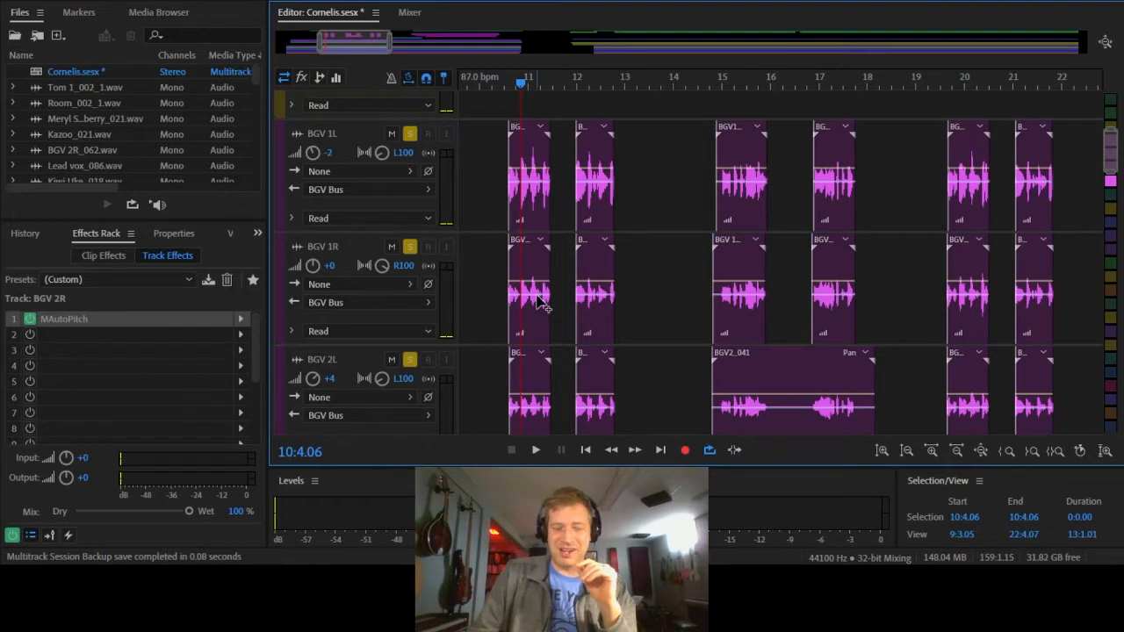
{"action": "left_click", "coordinate": [536, 451]}
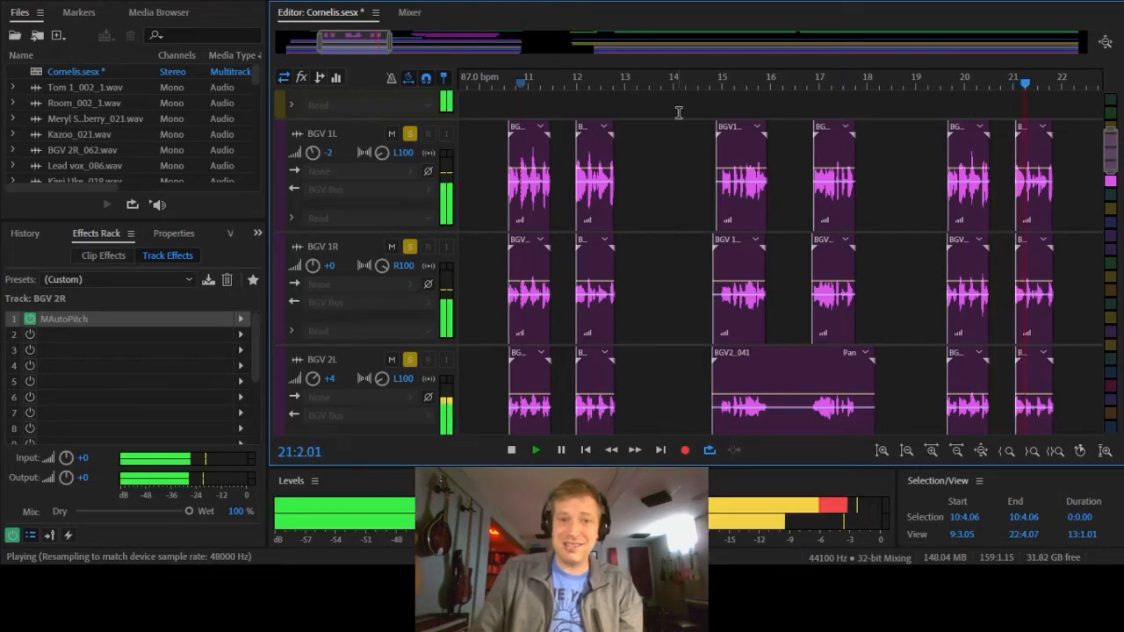
{"action": "left_click", "coordinate": [516, 449]}
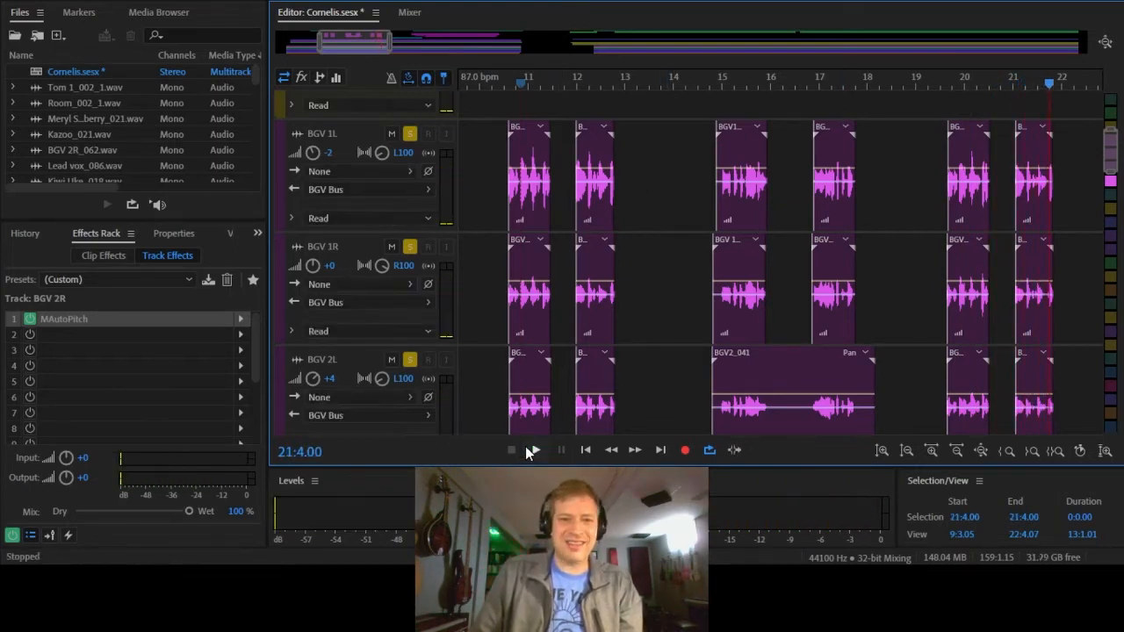
Turn off solo on the BGV 1L, BGV 1R, BGV 2L and BGV 2R tracks
{"action": "left_click", "coordinate": [409, 133]}
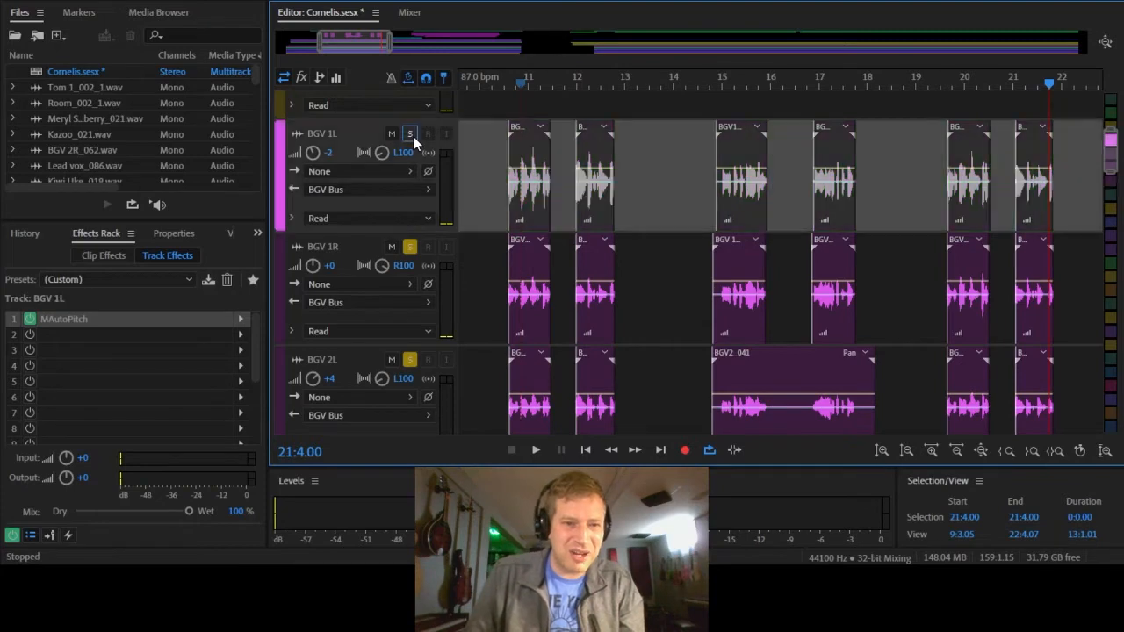
{"action": "left_click", "coordinate": [411, 249]}
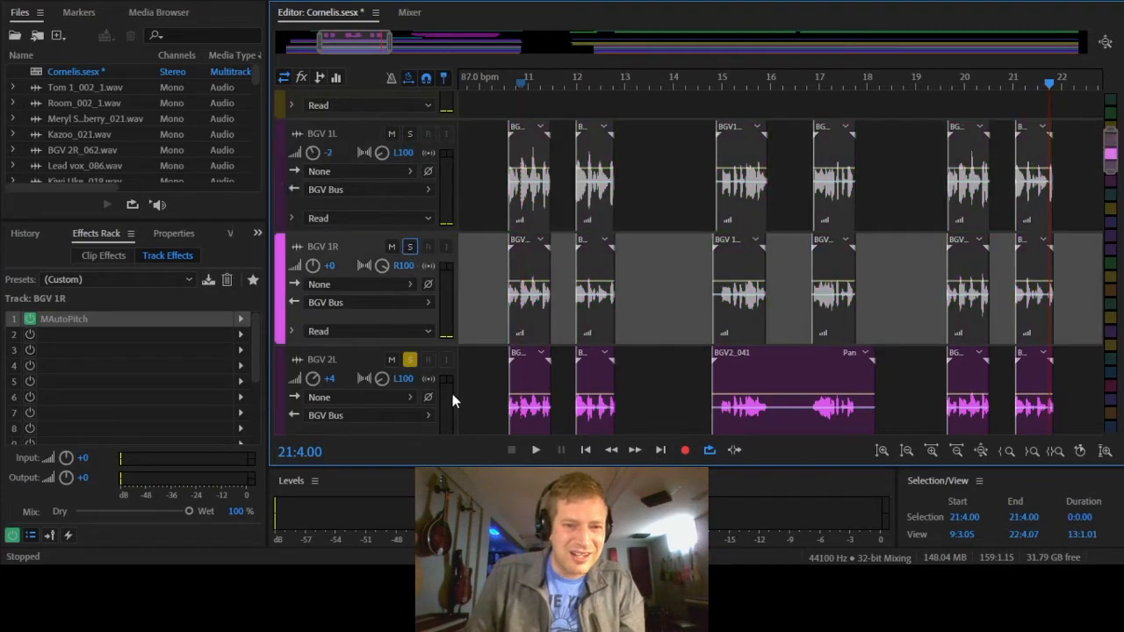
{"action": "left_click", "coordinate": [410, 360]}
{"action": "left_click_drag", "start_coordinate": [1114, 153], "coordinate": [1122, 102]}
{"action": "left_click", "coordinate": [409, 253]}
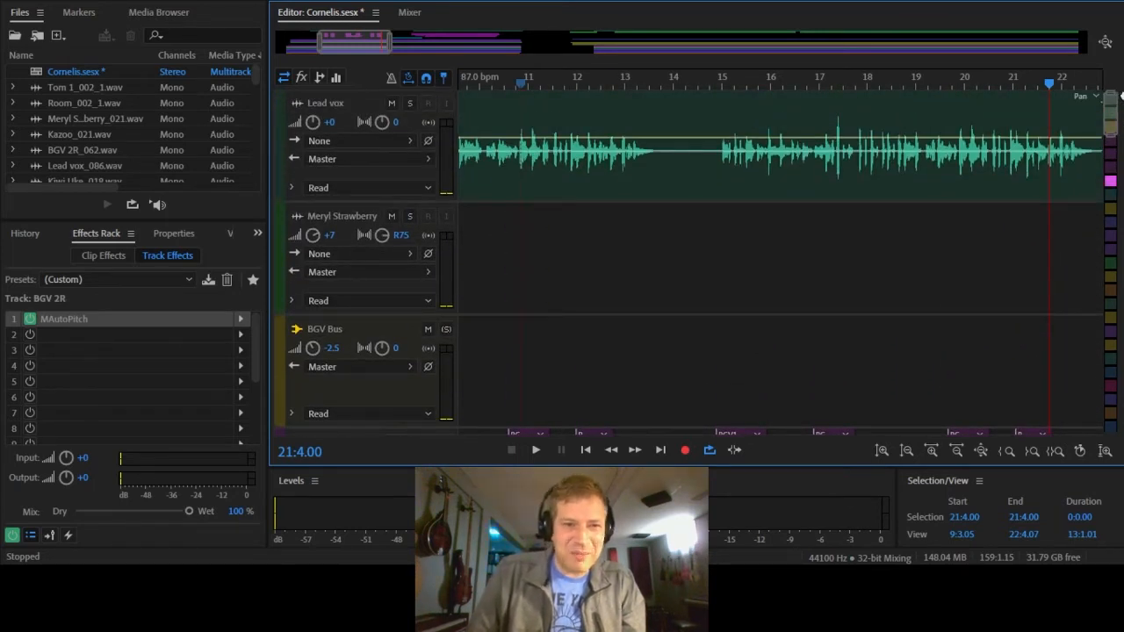
Compare the two ukulele tracks by playing from bar 5 with L Uke (Newi) soloed, switching the solo to R Uke (Kiwi)
{"action": "left_click_drag", "start_coordinate": [1122, 100], "coordinate": [1121, 230]}
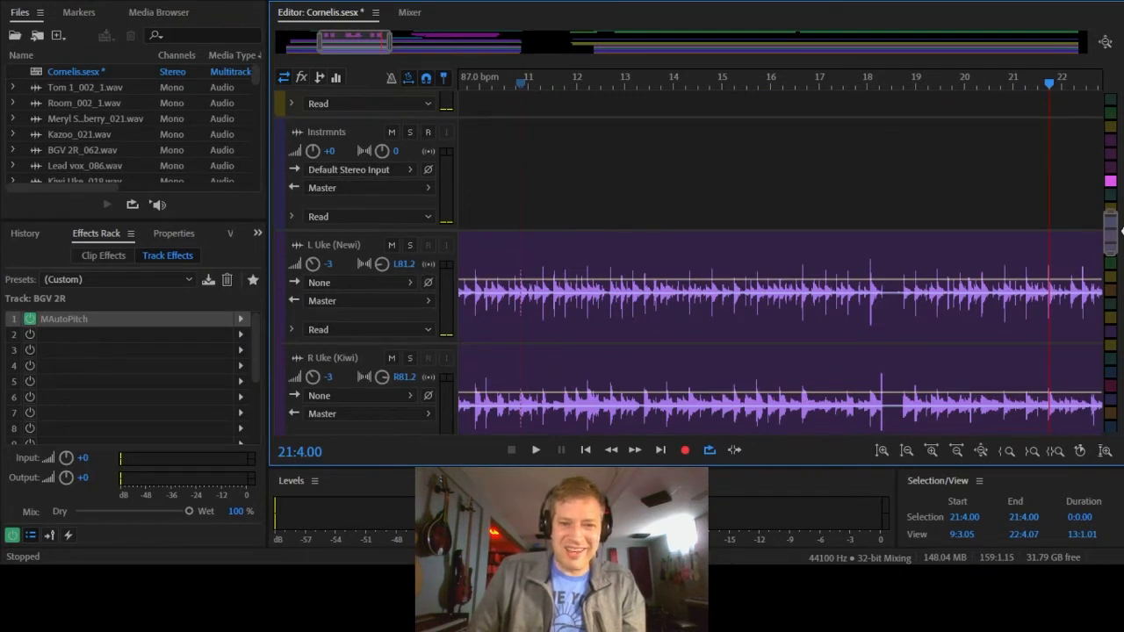
{"action": "left_click_drag", "start_coordinate": [1121, 230], "coordinate": [1122, 241]}
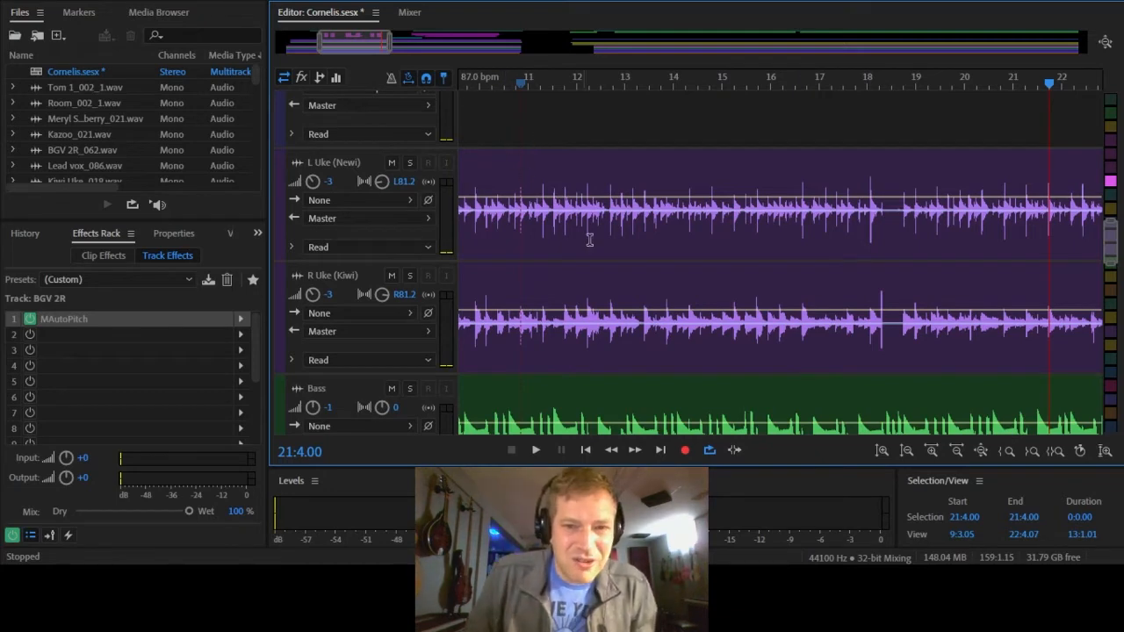
{"action": "left_click_drag", "start_coordinate": [524, 80], "coordinate": [664, 92]}
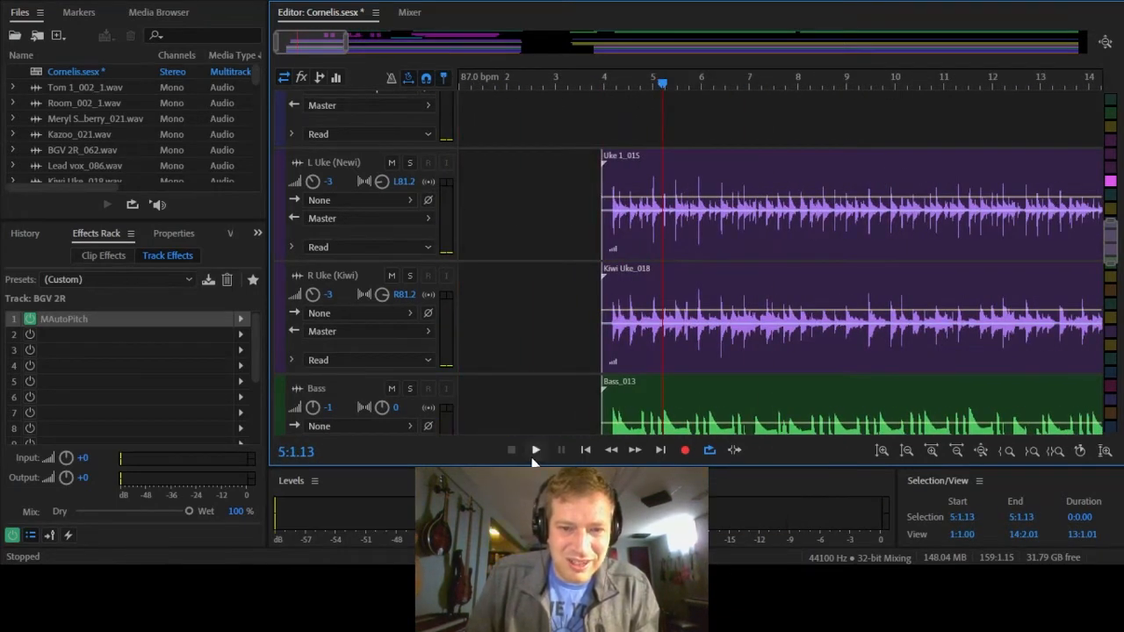
{"action": "left_click", "coordinate": [410, 165]}
{"action": "left_click", "coordinate": [410, 165]}
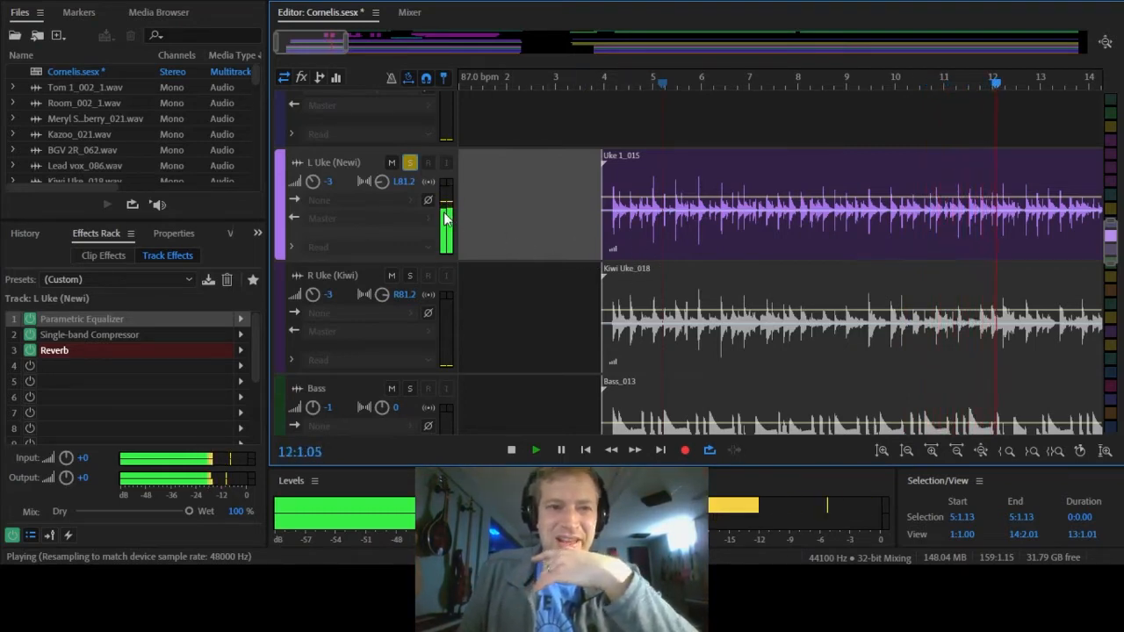
{"action": "left_click", "coordinate": [410, 276]}
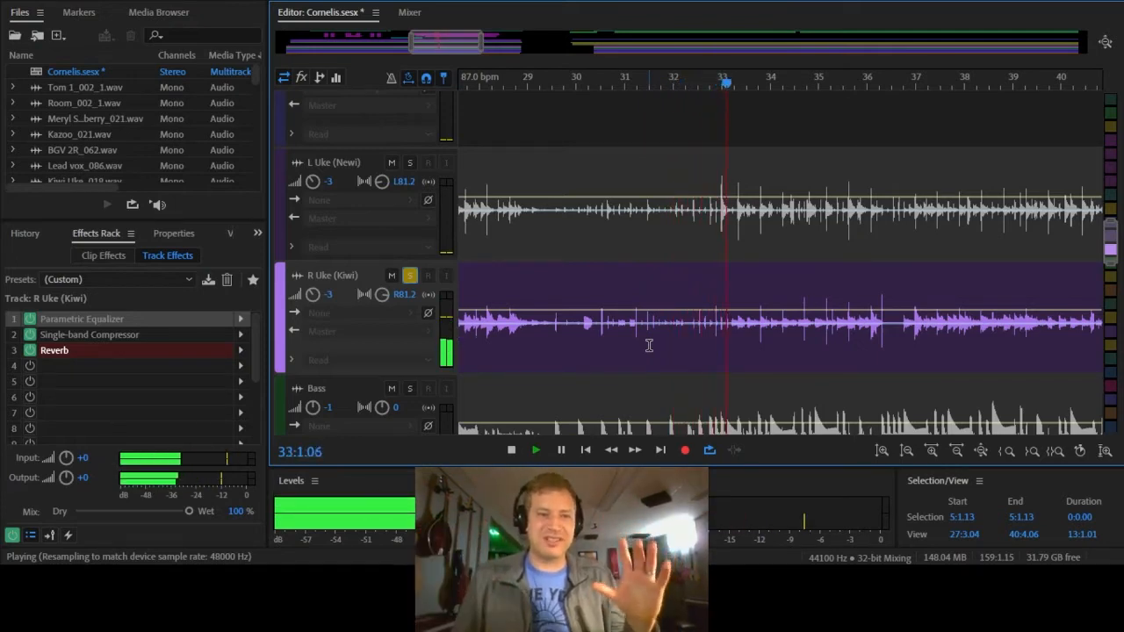
Listen to L Uke (Newi) soloed together with R Uke (Kiwi) until about bar 36, and turn off solo on both tracks
{"action": "left_click", "coordinate": [417, 163]}
{"action": "left_click", "coordinate": [415, 162]}
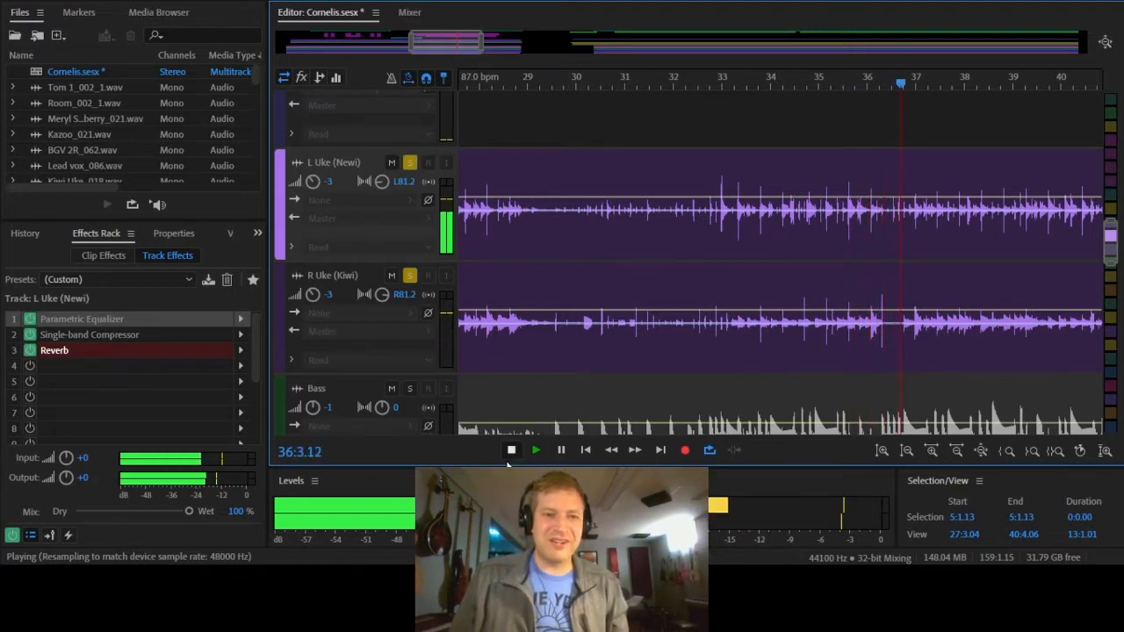
{"action": "left_click", "coordinate": [538, 455]}
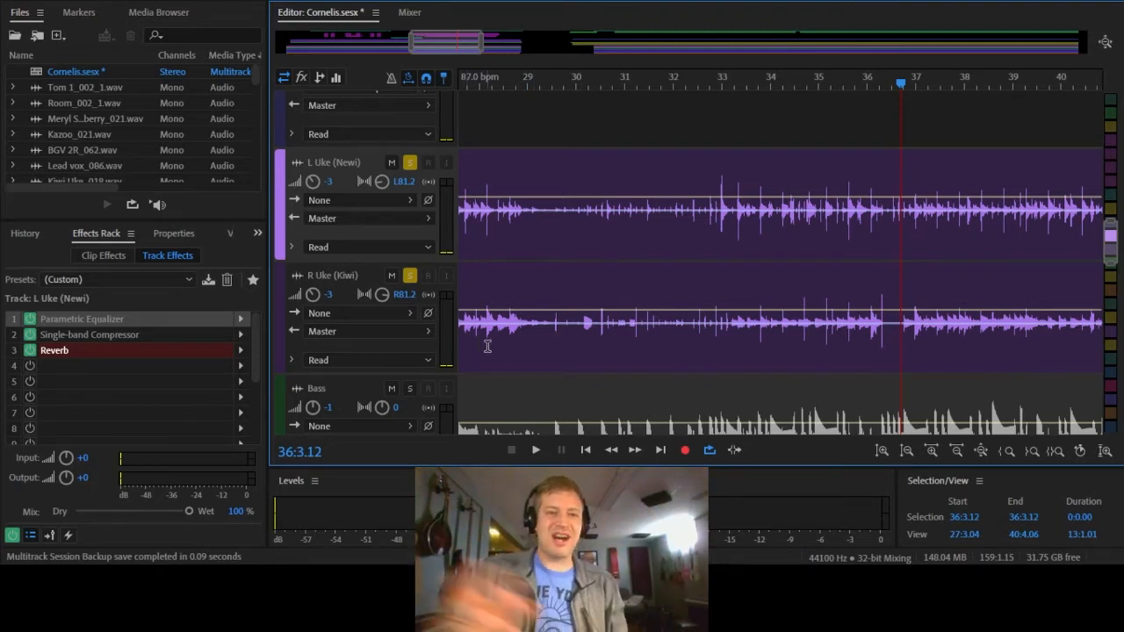
{"action": "left_click", "coordinate": [410, 276]}
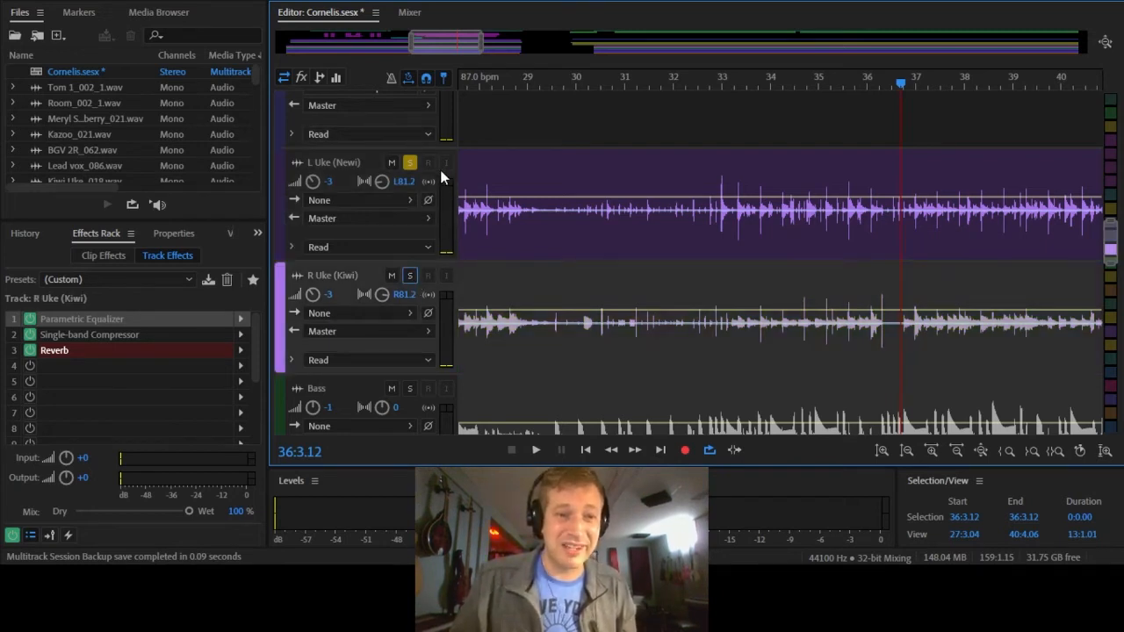
{"action": "left_click", "coordinate": [410, 163]}
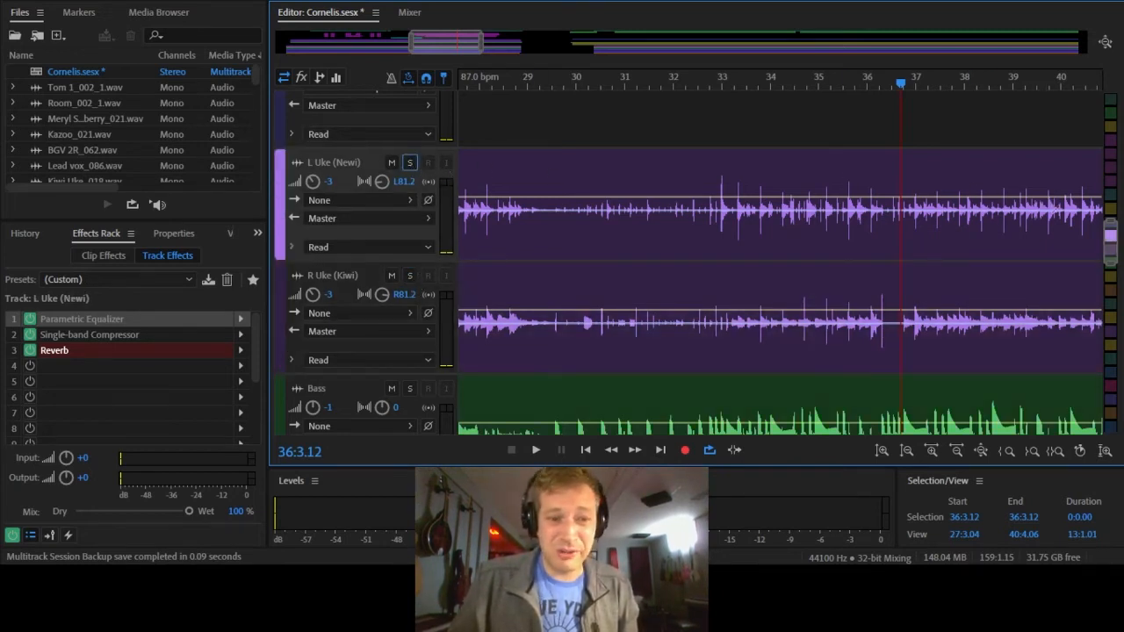
Play the full mix from about bar 64 to bar 79, examining the Room L, Room R and Drum Bus tracks during playback
{"action": "left_click_drag", "start_coordinate": [1120, 238], "coordinate": [1122, 81]}
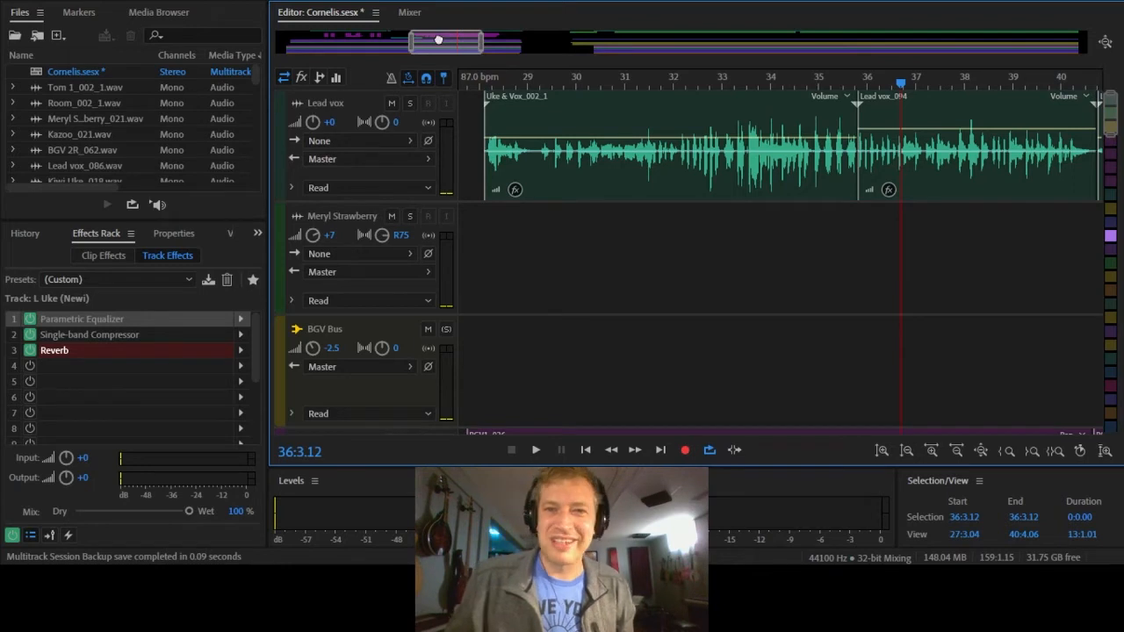
{"action": "left_click_drag", "start_coordinate": [436, 41], "coordinate": [609, 48]}
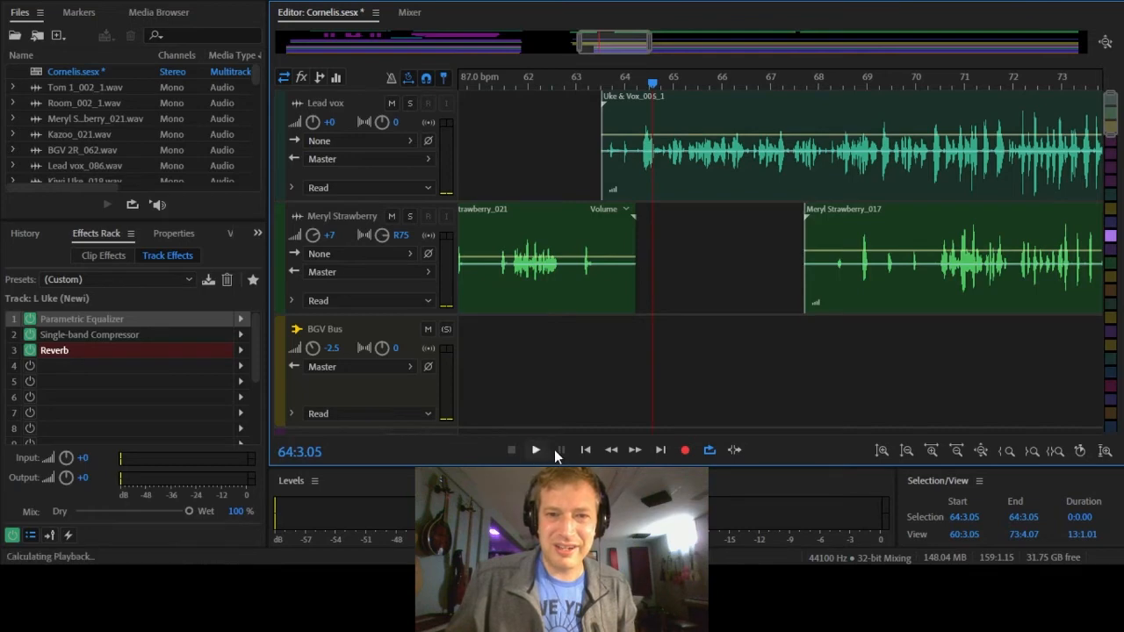
{"action": "left_click_drag", "start_coordinate": [1112, 102], "coordinate": [1122, 286]}
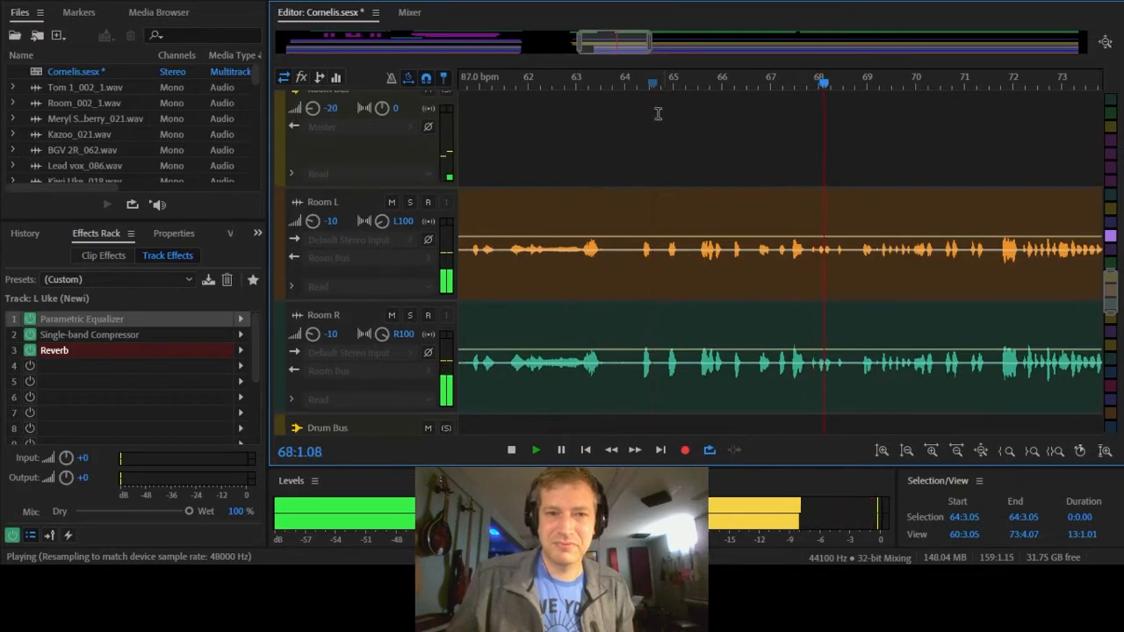
{"action": "left_click_drag", "start_coordinate": [576, 43], "coordinate": [562, 43]}
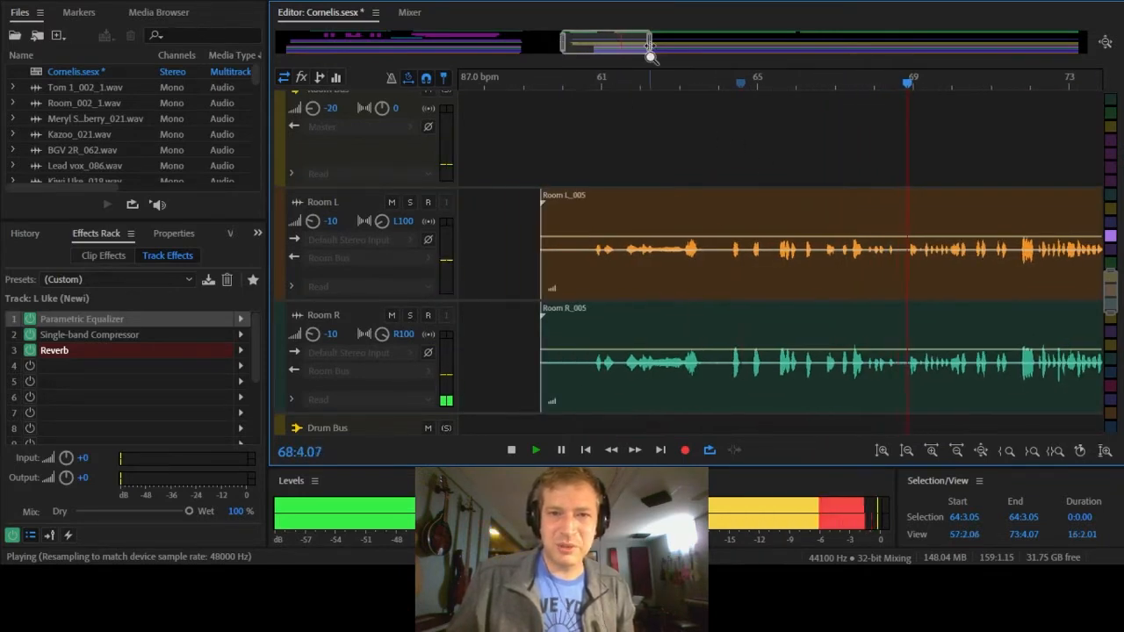
{"action": "left_click_drag", "start_coordinate": [651, 44], "coordinate": [772, 81]}
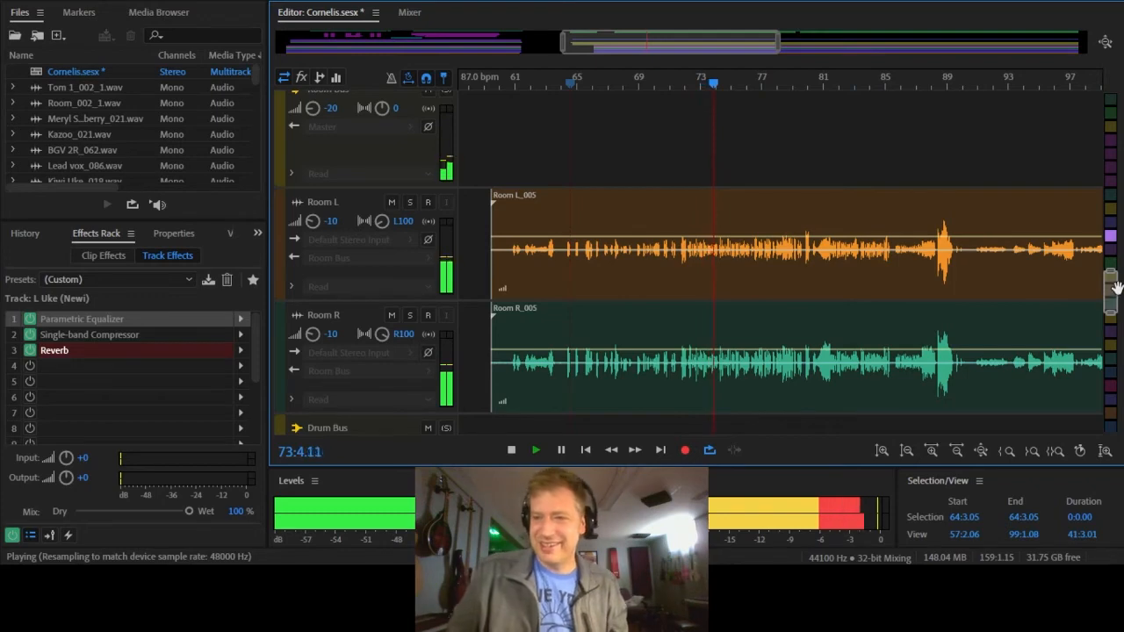
{"action": "mouse_move", "coordinate": [1115, 288]}
{"action": "left_mouse_down"}
{"action": "mouse_move", "coordinate": [1122, 409]}
{"action": "mouse_move", "coordinate": [1120, 300]}
{"action": "left_mouse_up"}
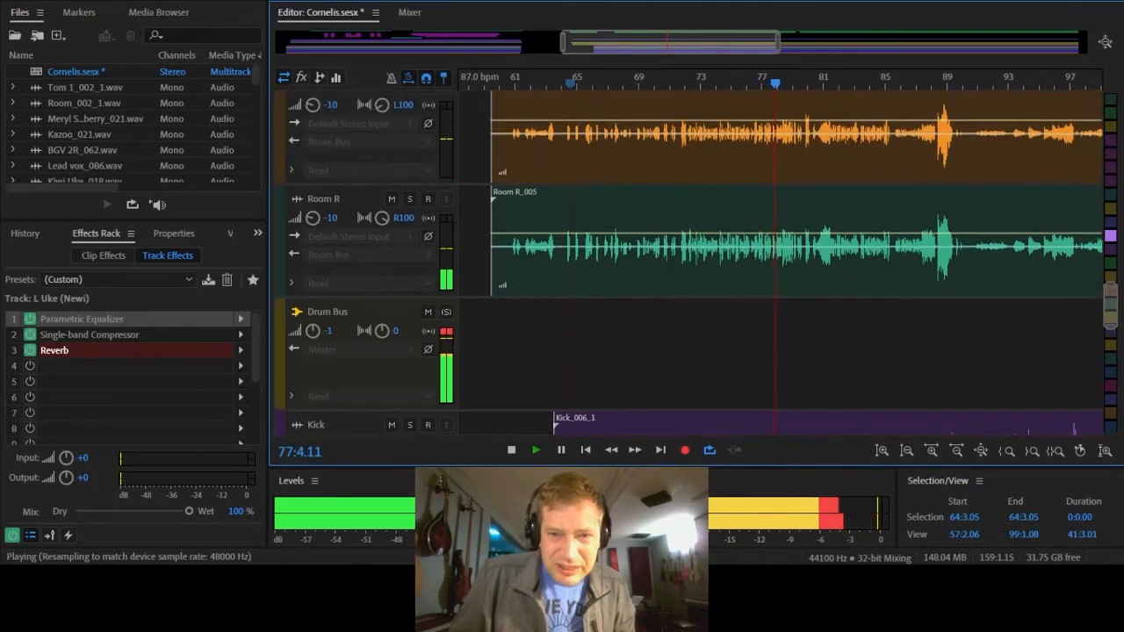
{"action": "left_click", "coordinate": [516, 451]}
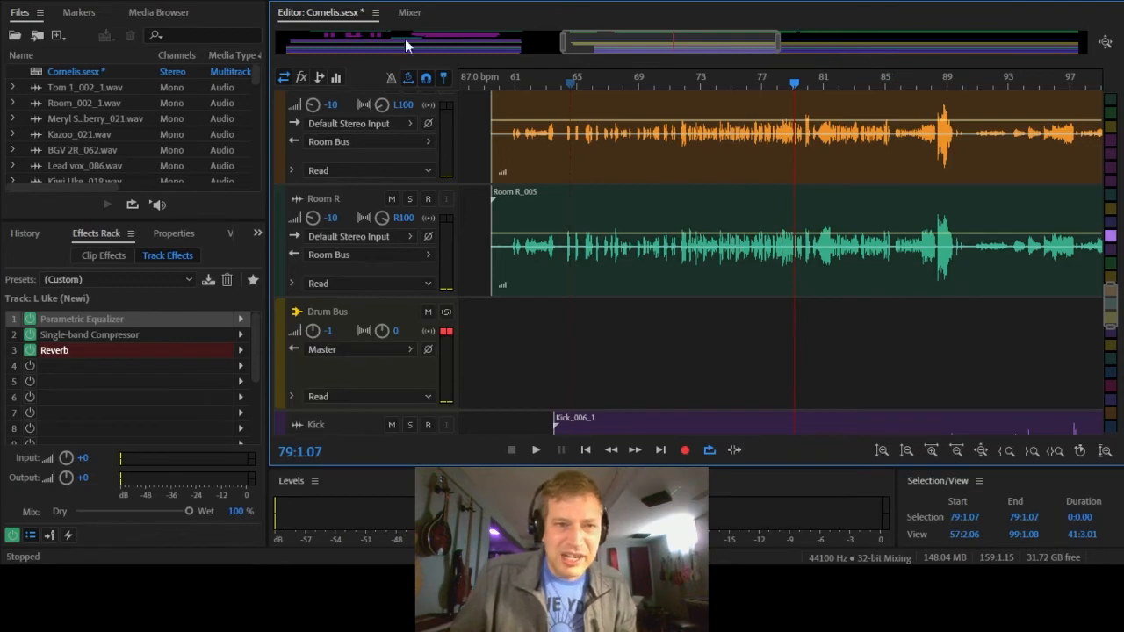